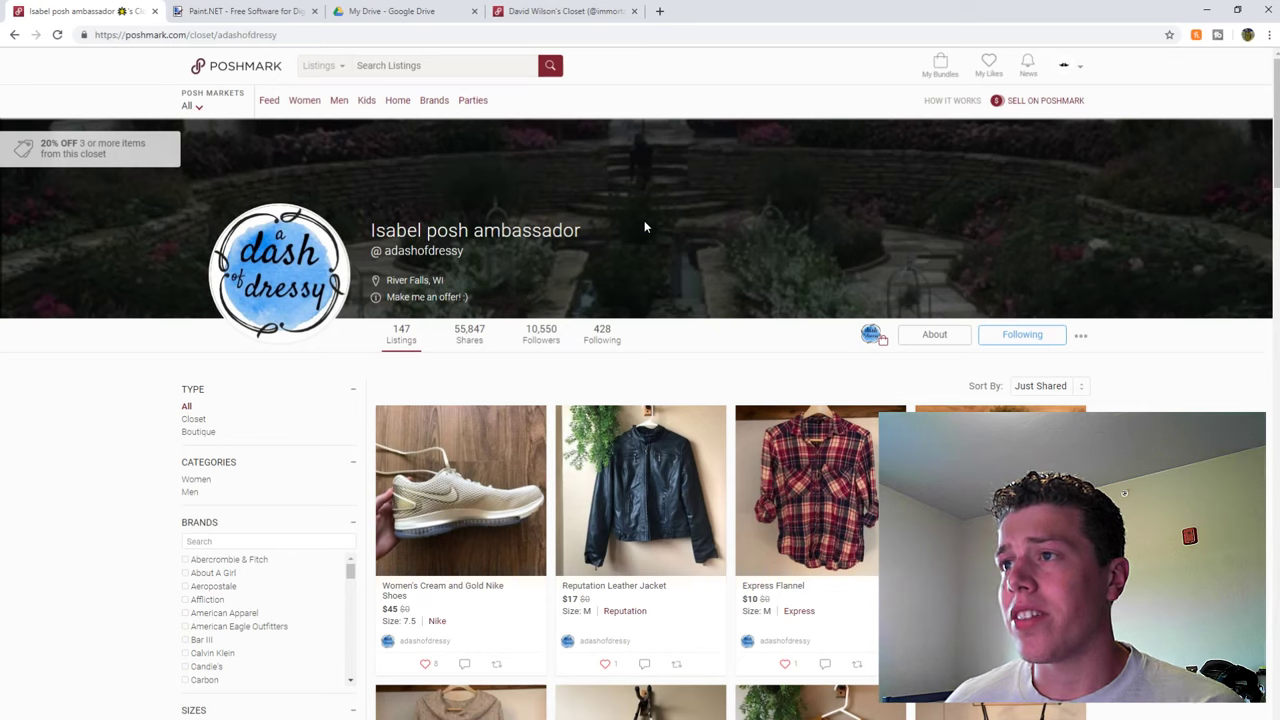
Show the getpaint.net download page in Chrome, then switch to Banner.jpg in paint.net.
left_click(239, 10)
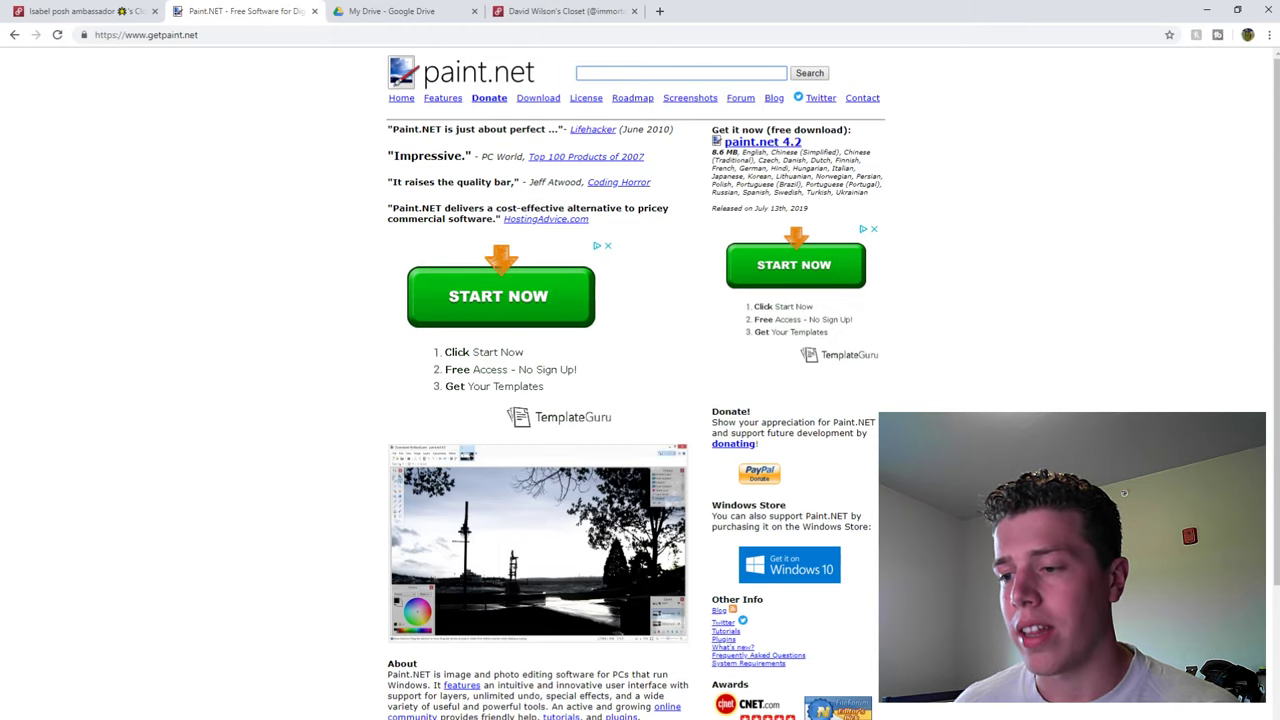
left_click(575, 719)
left_click(500, 700)
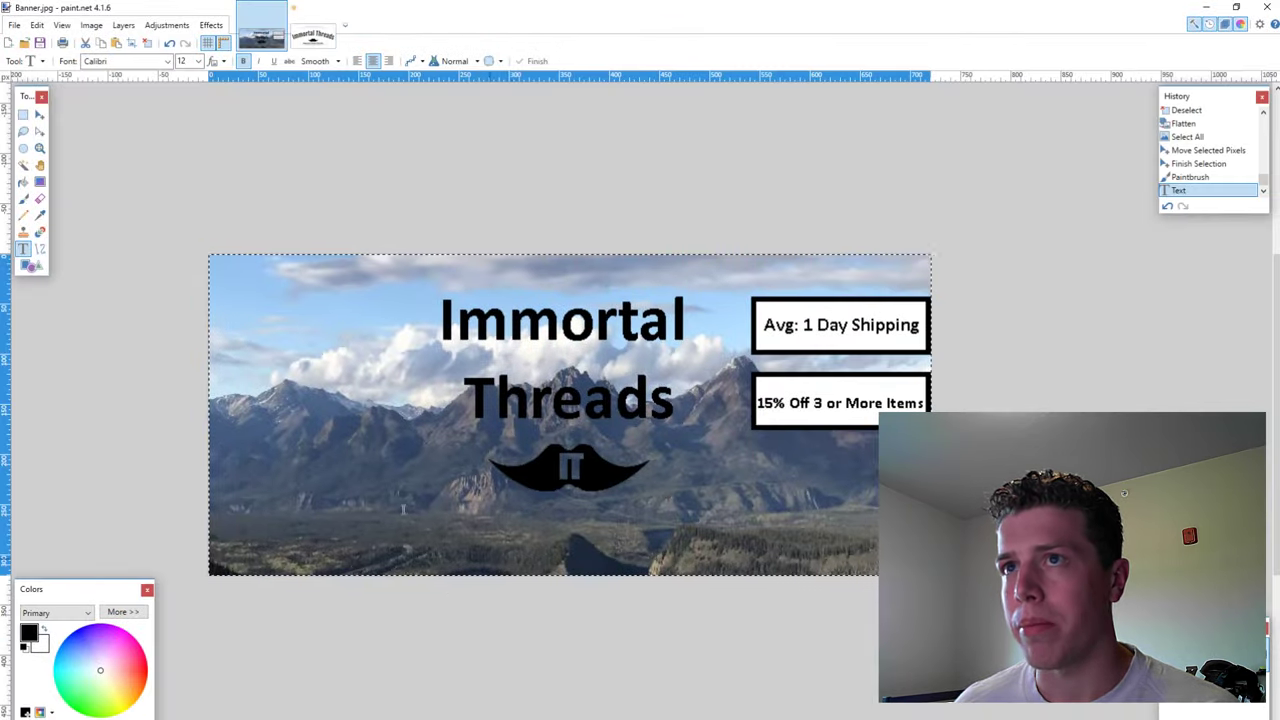
Create a new blank image sized 720 × 360 pixels instead of the default 4032 × 3024.
left_click(14, 25)
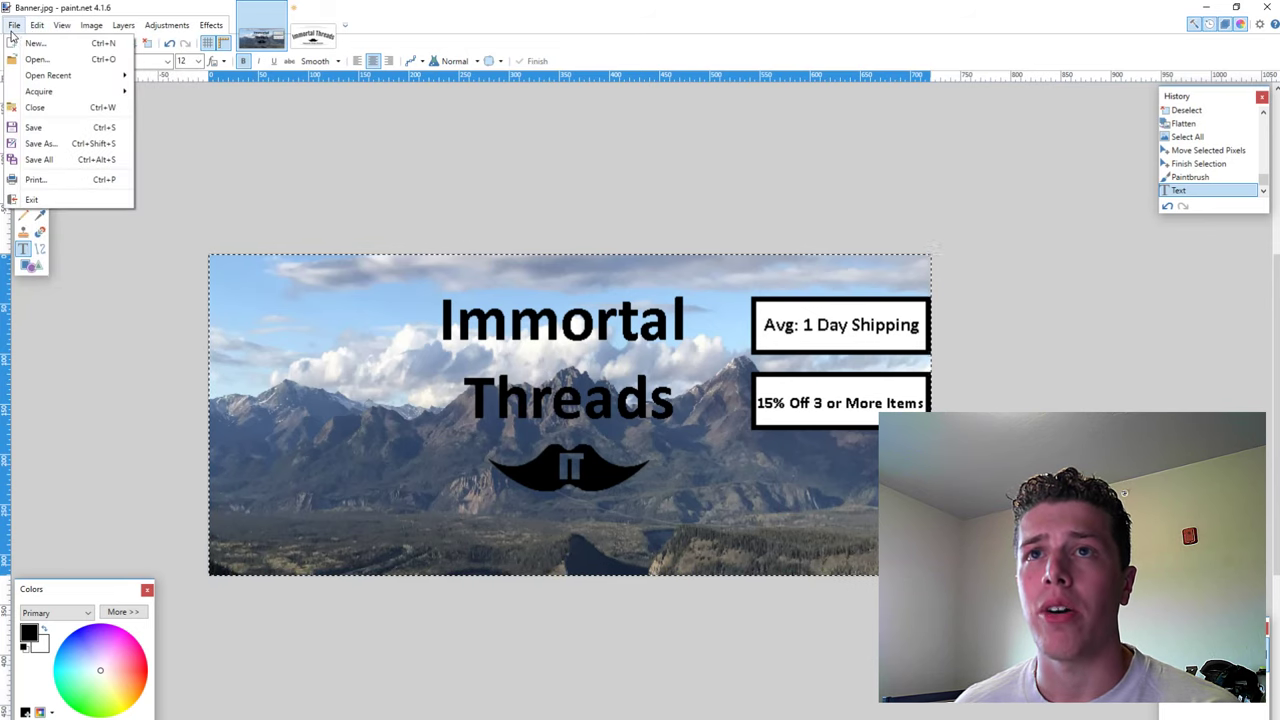
left_click(30, 43)
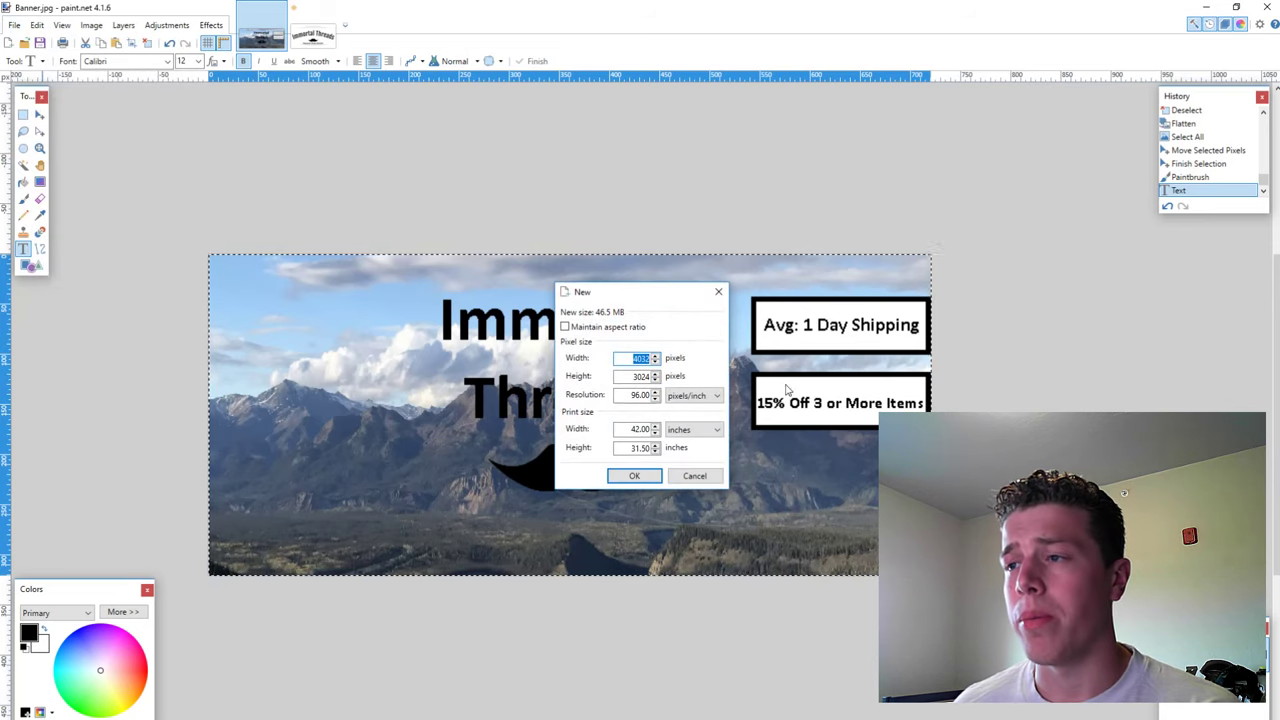
left_click(630, 358)
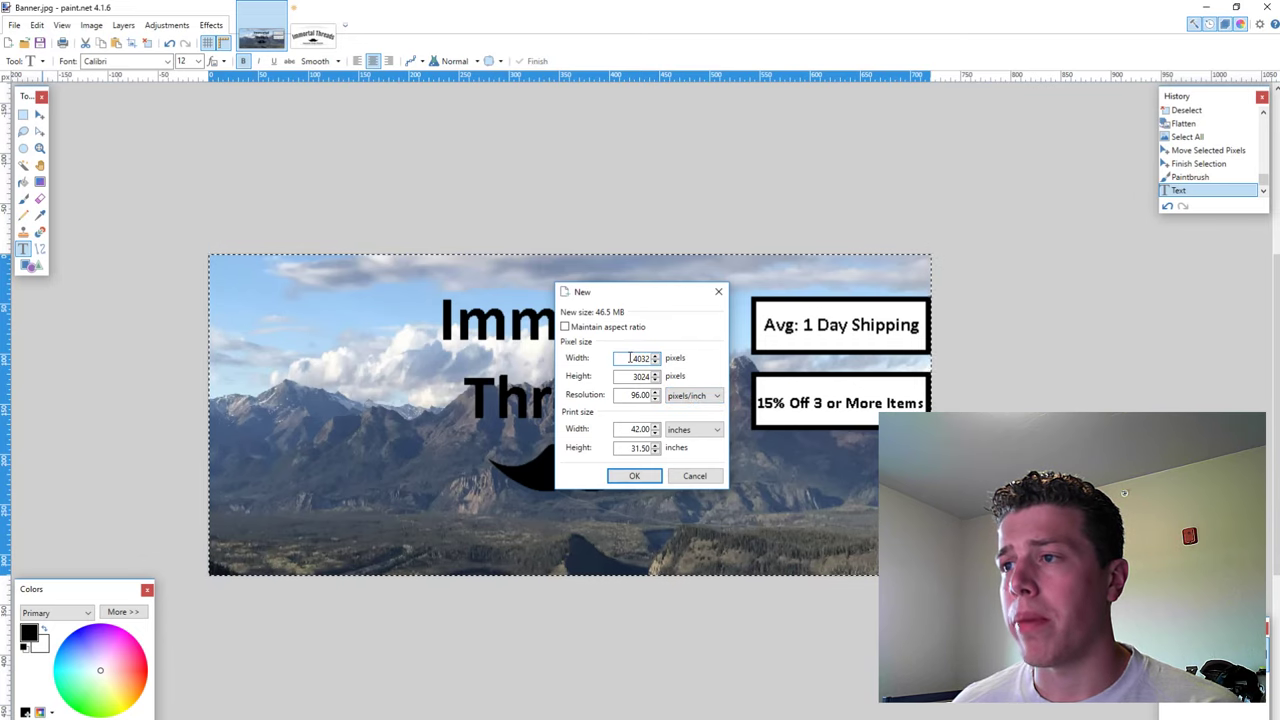
double_click(630, 358)
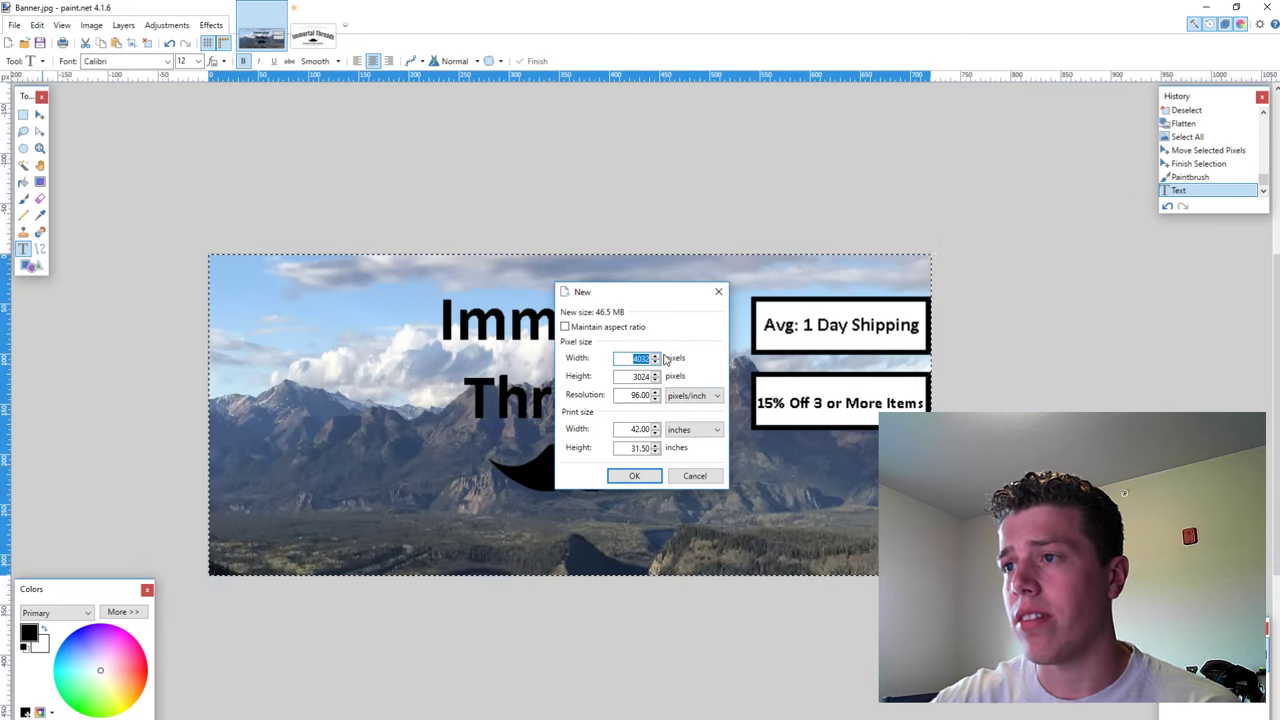
key("BackSpace")
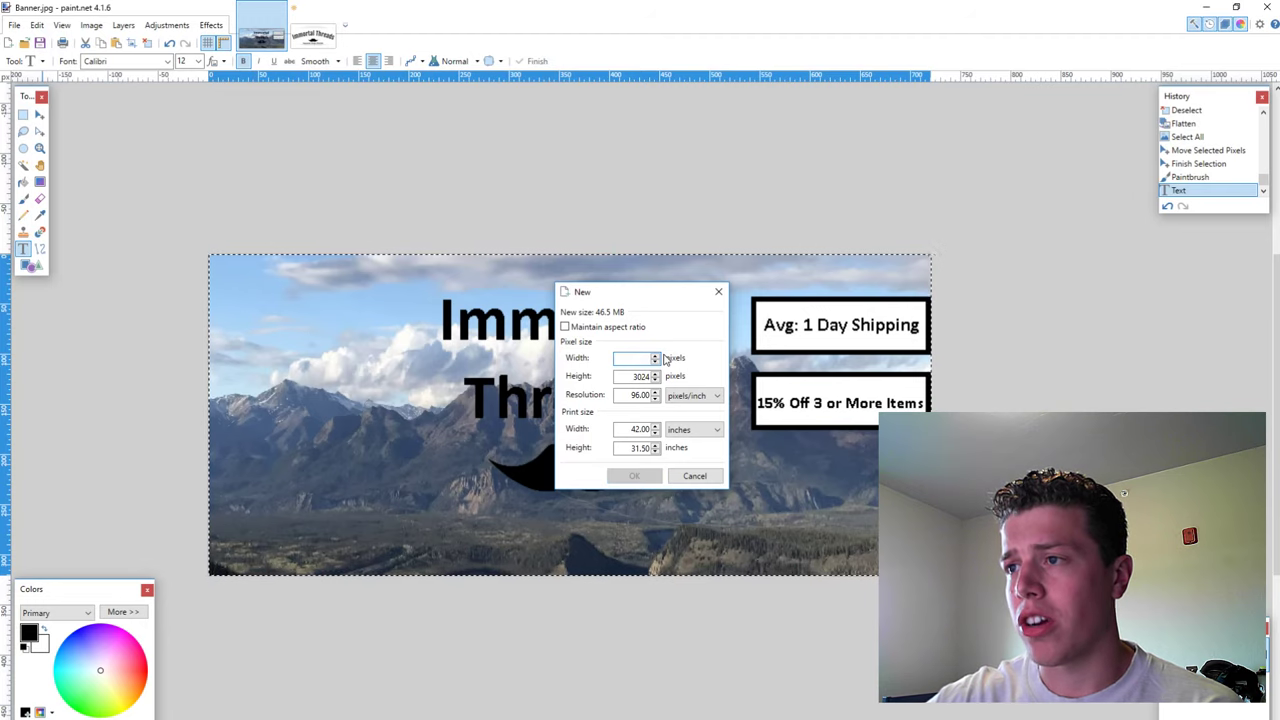
type("720")
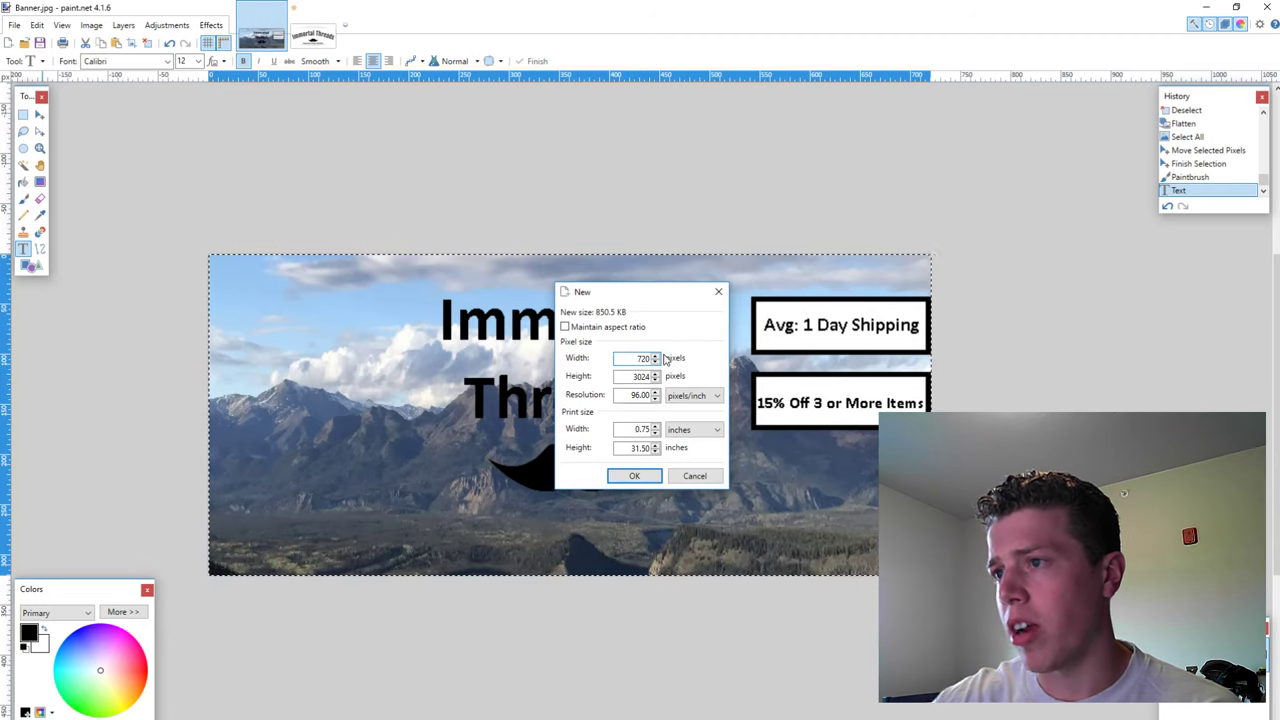
double_click(640, 376)
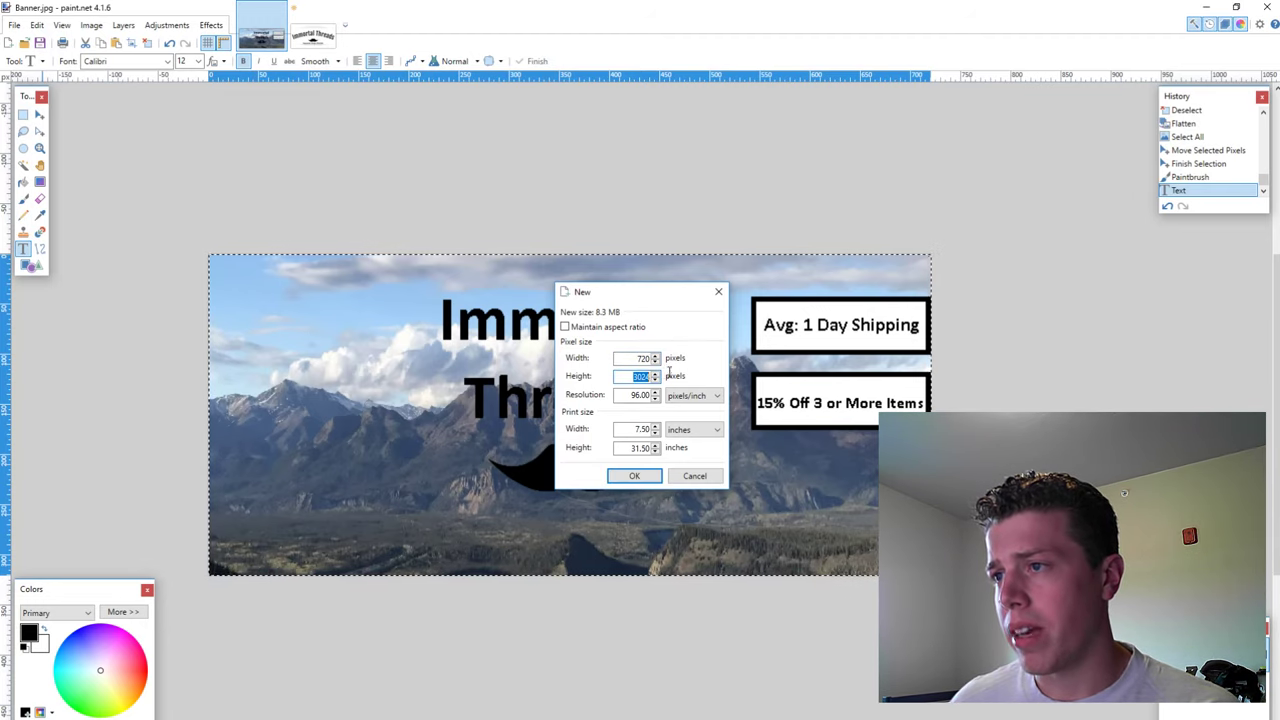
key("BackSpace")
type("360")
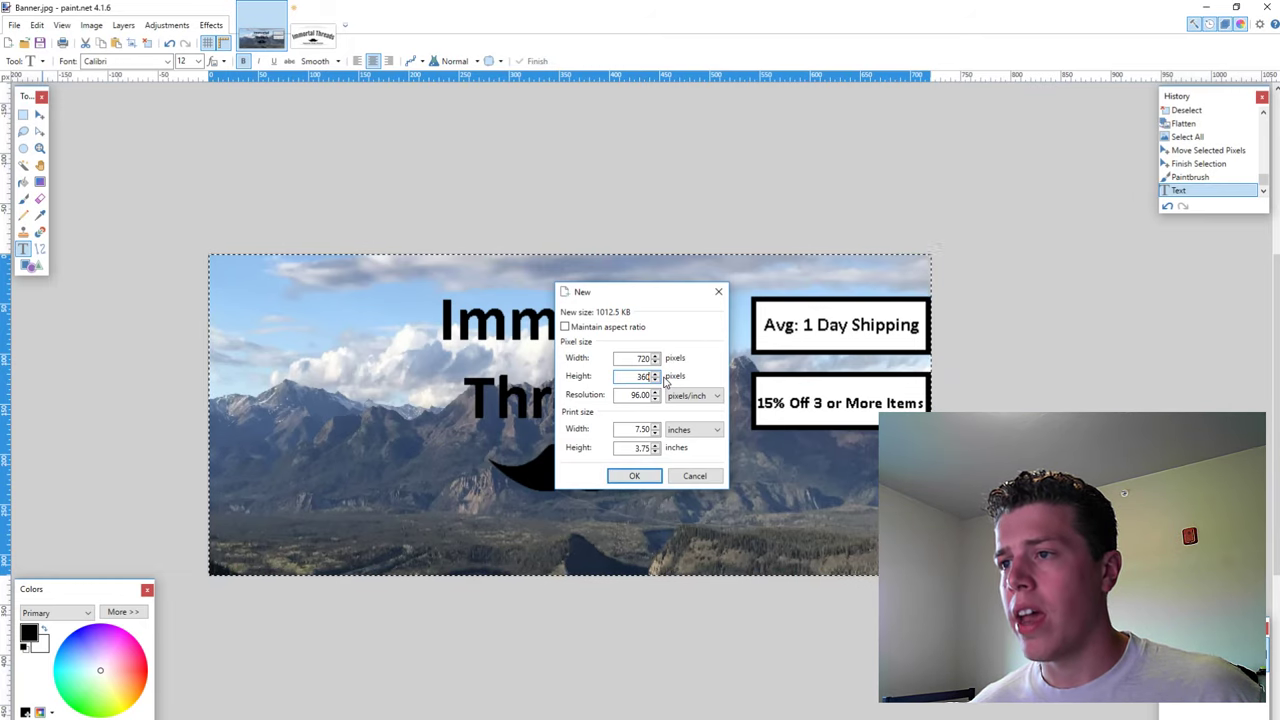
left_click(634, 477)
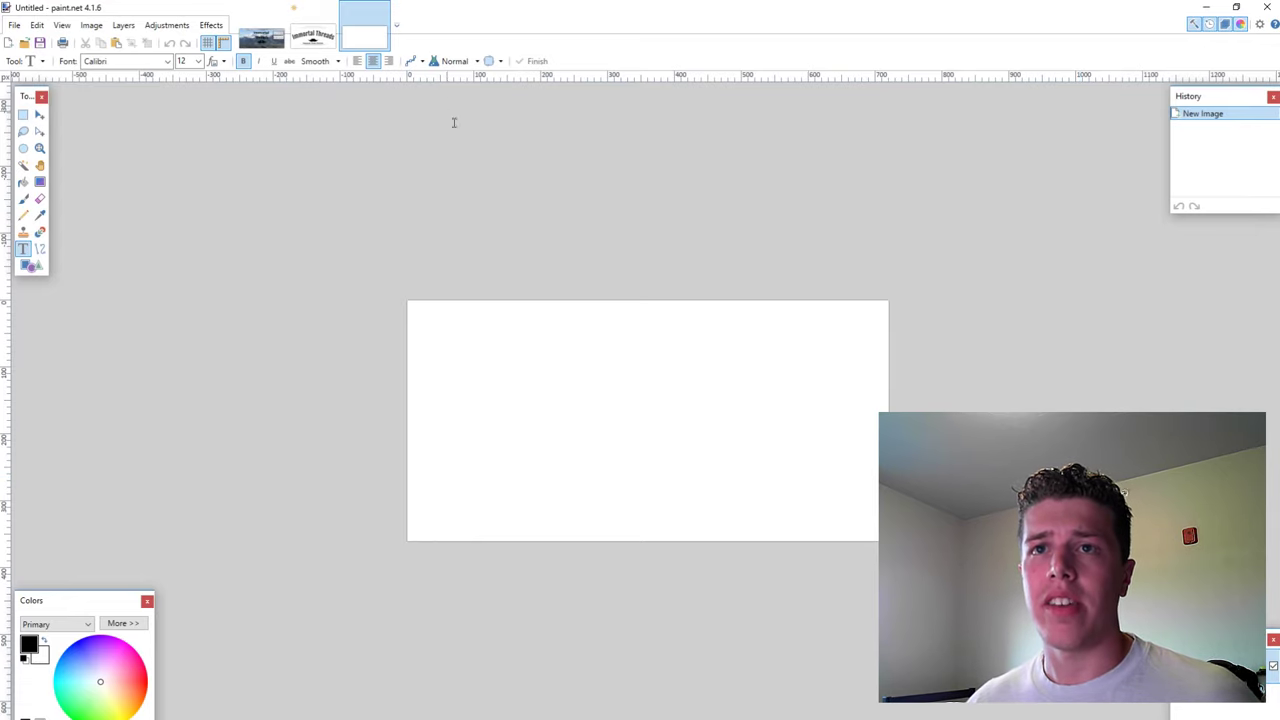
Paint-bucket fill the entire canvas with a pale mint / light cyan colour.
left_click(23, 182)
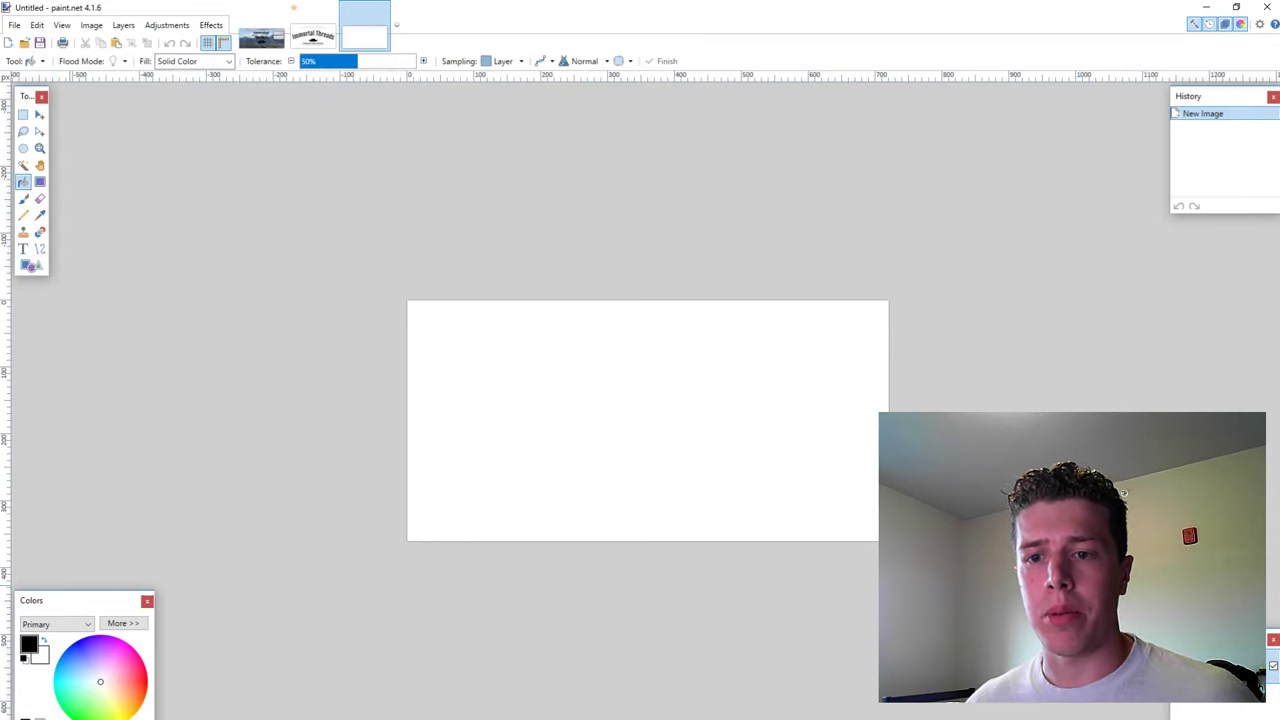
mouse_move(100, 684)
left_mouse_down()
mouse_move(55, 680)
mouse_move(82, 684)
left_mouse_up()
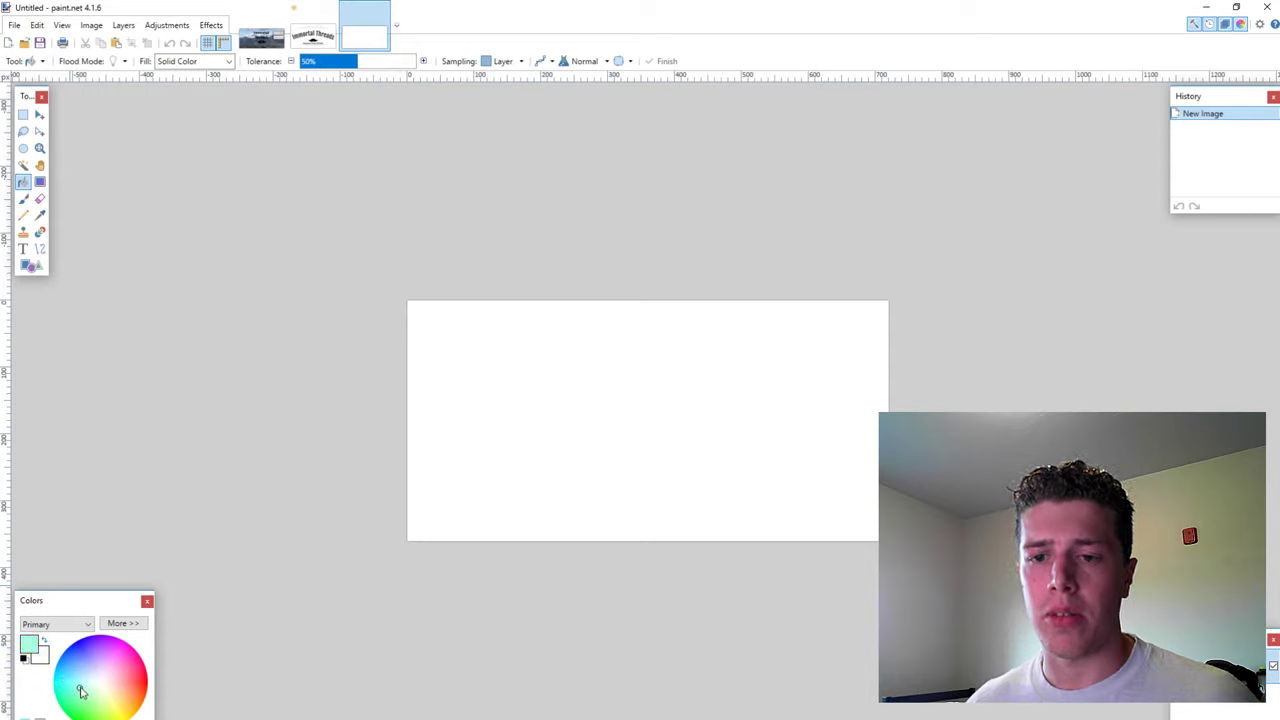
left_click(616, 414)
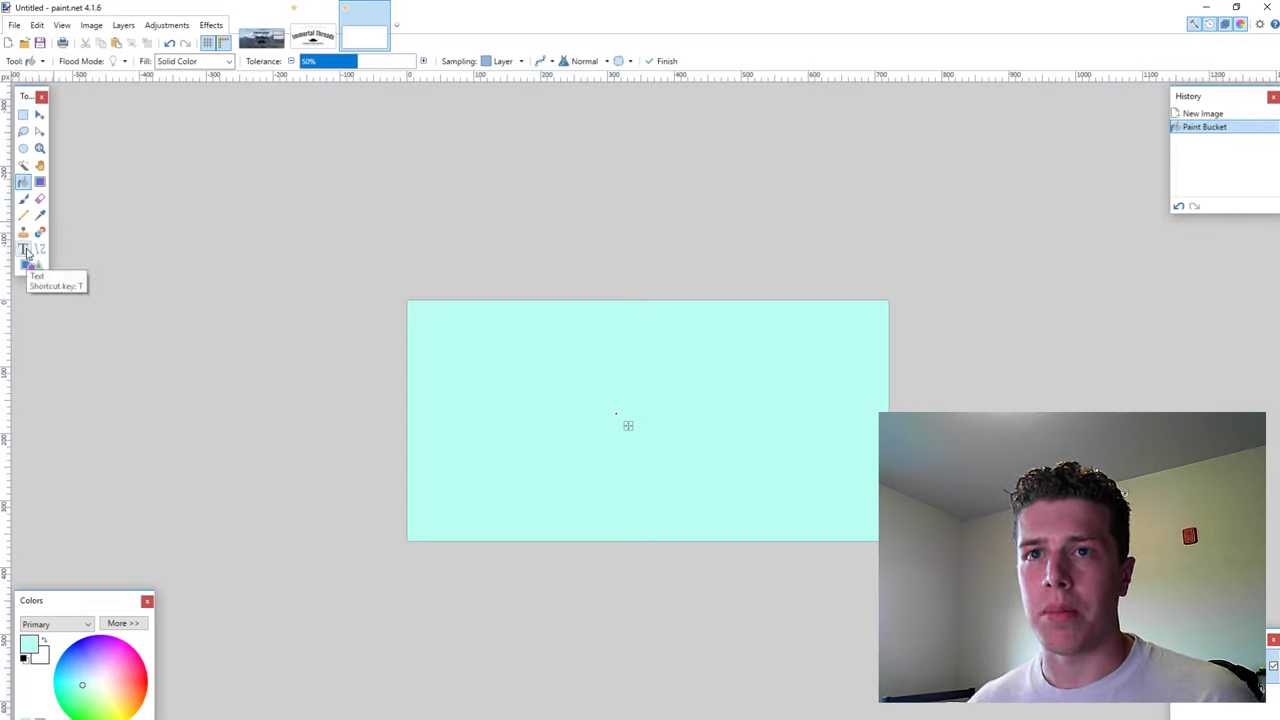
left_click(26, 252)
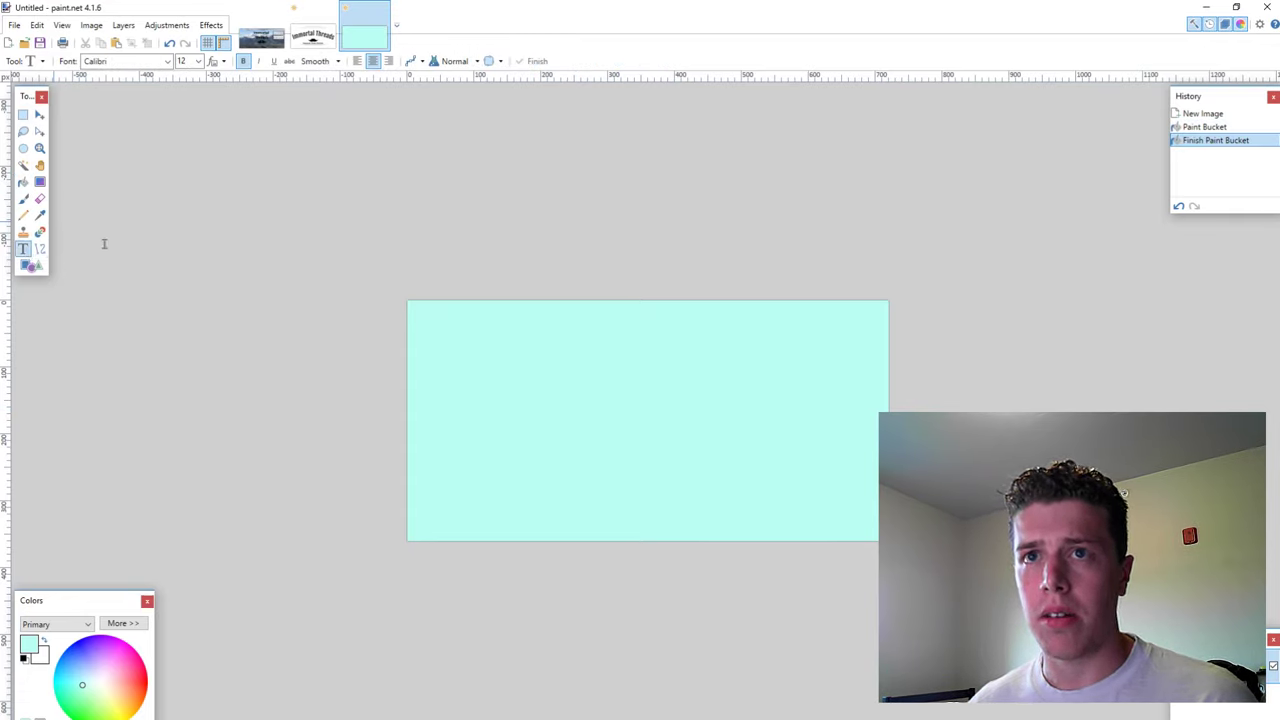
Type a trial red 'Immortal Threads' heading in Cooper Black at size 36 near the canvas centre.
left_click(146, 682)
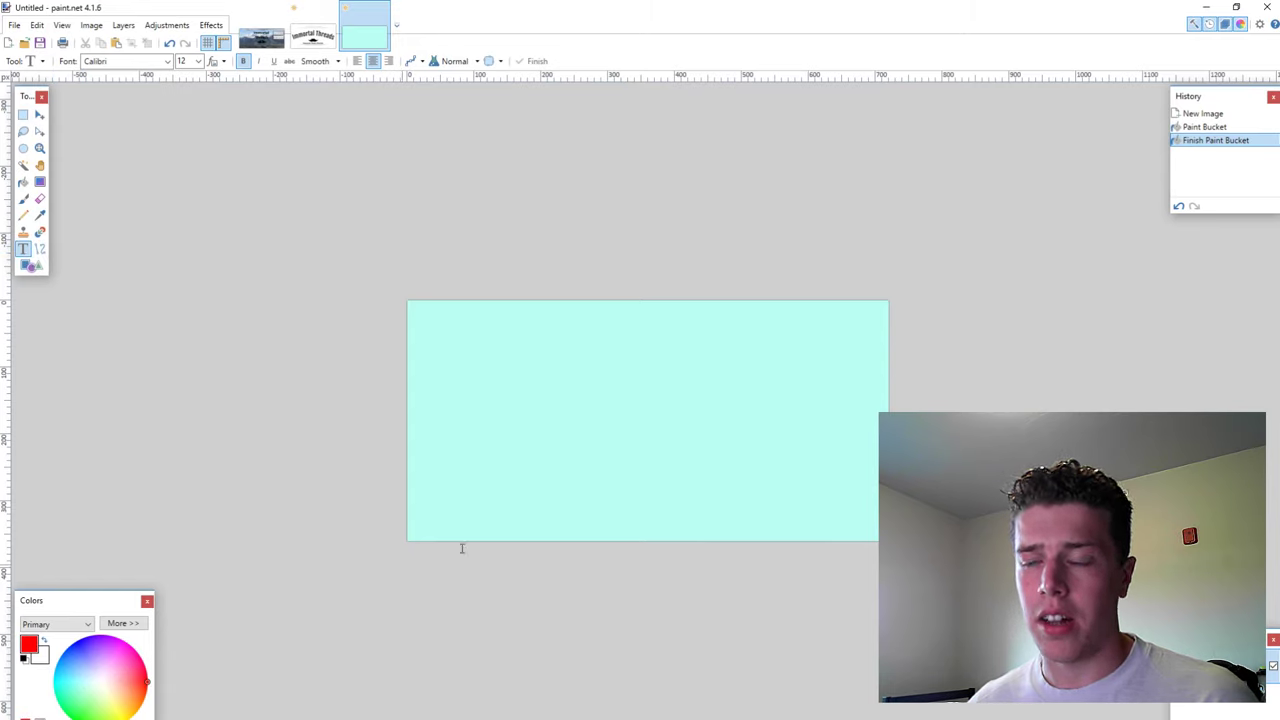
left_click(657, 438)
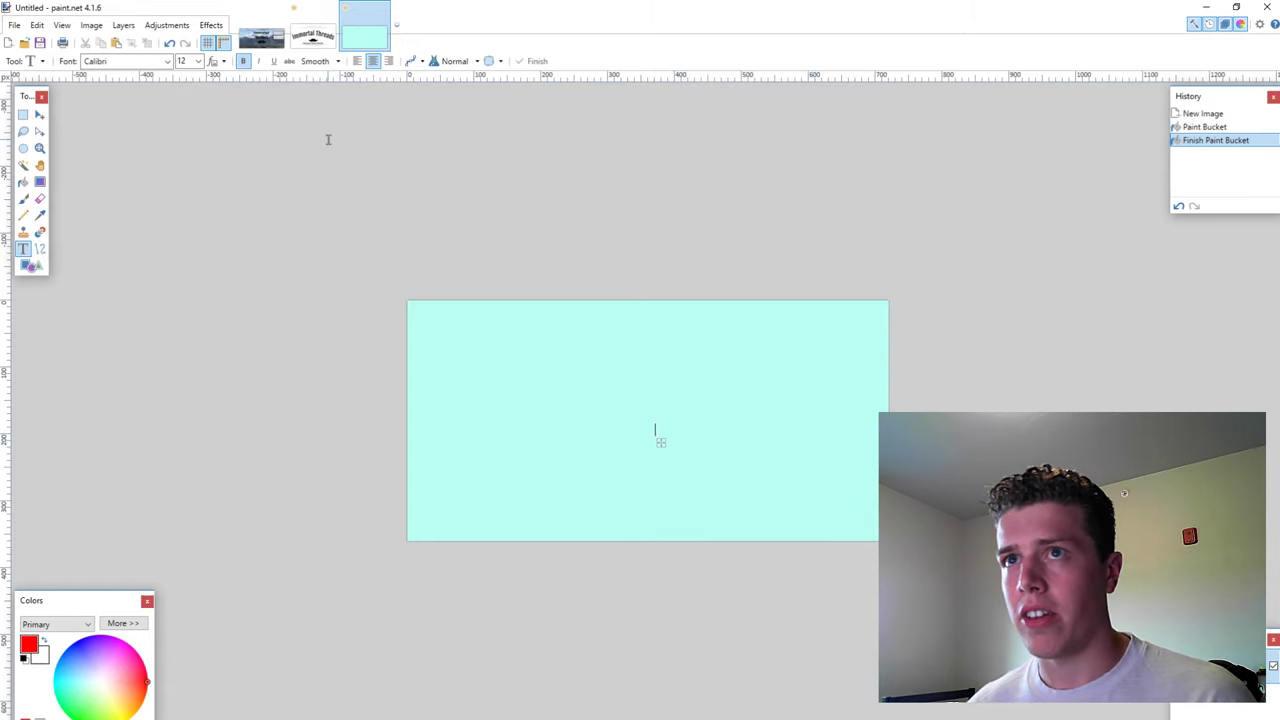
left_click(167, 61)
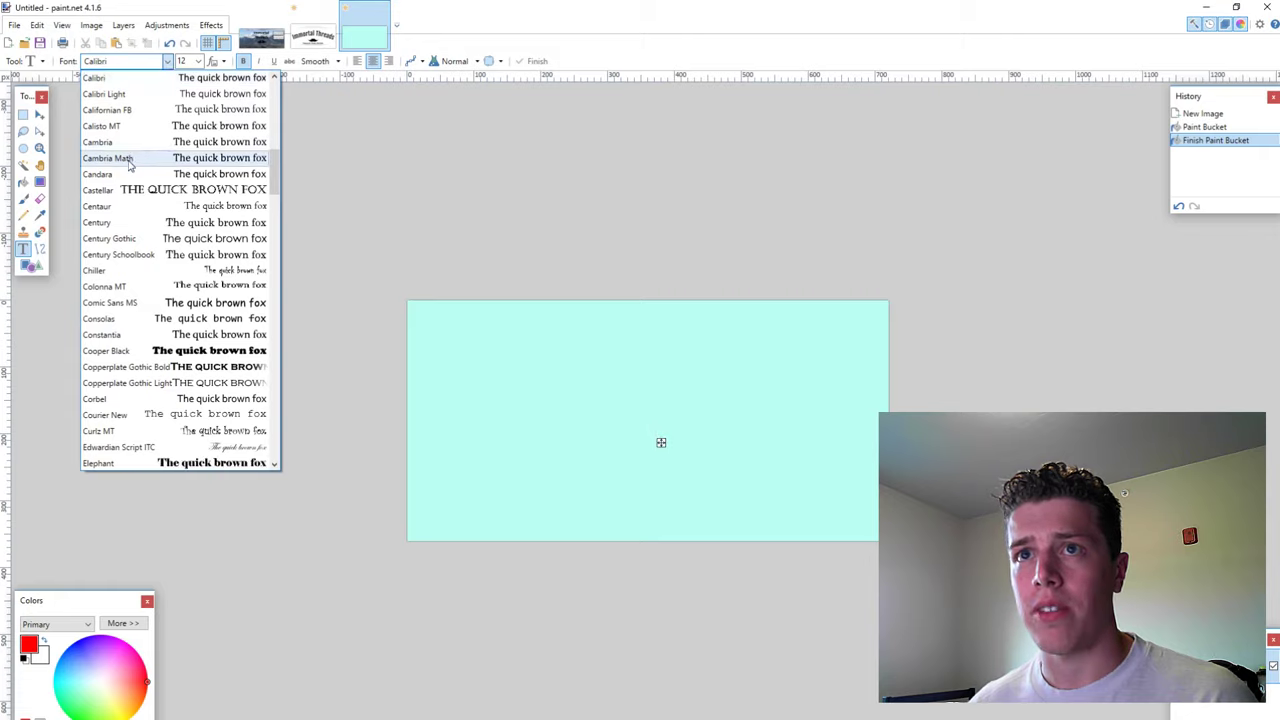
left_click(110, 350)
left_click(198, 61)
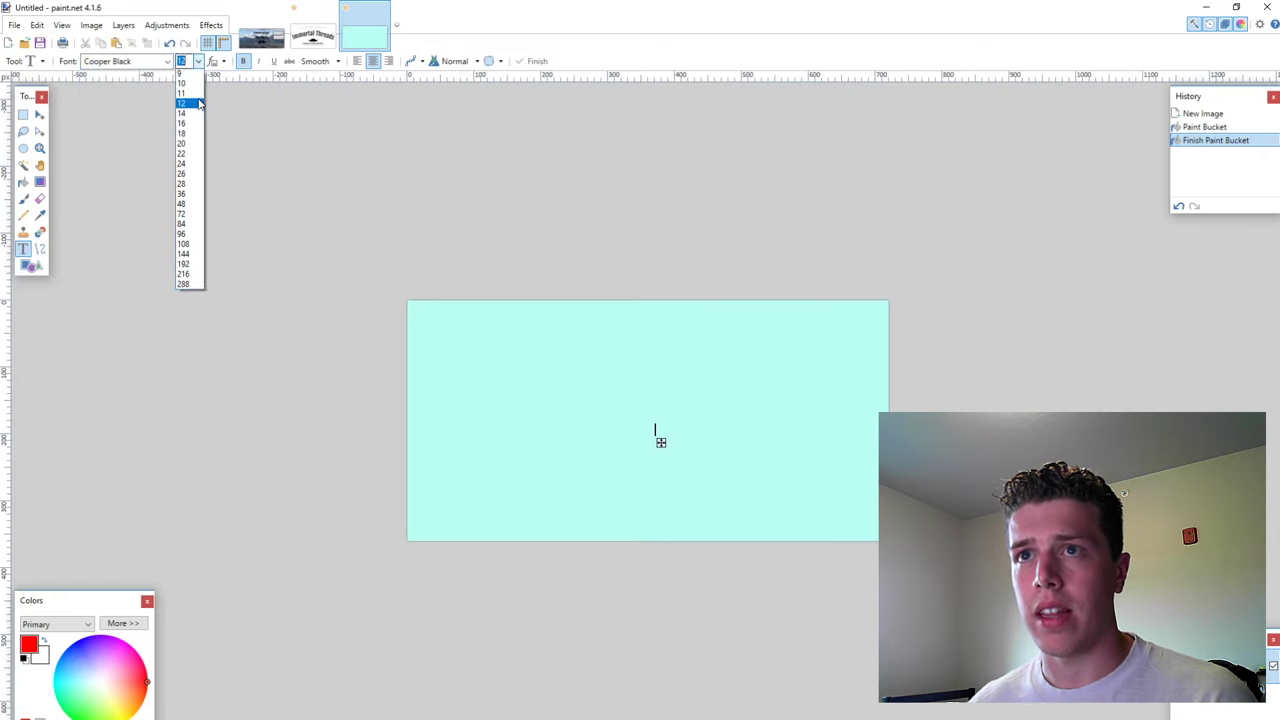
left_click(183, 193)
type("Immo")
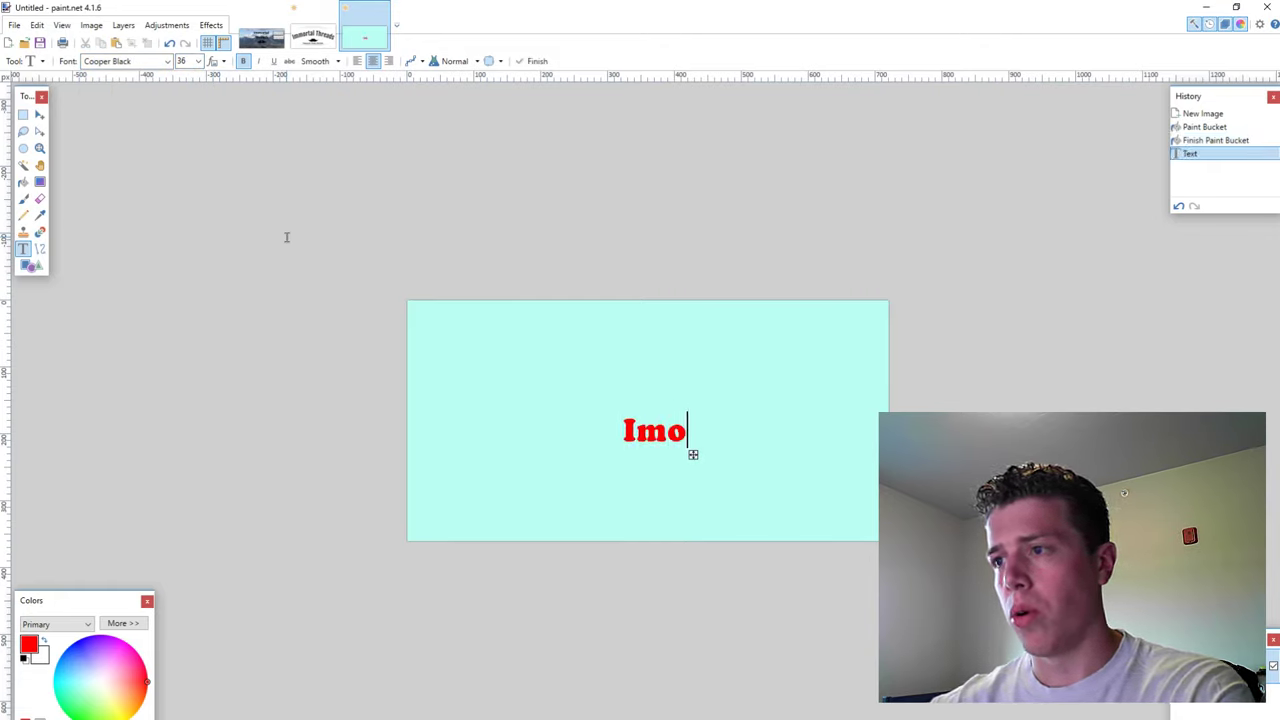
key("BackSpace")
type("mortal Threads")
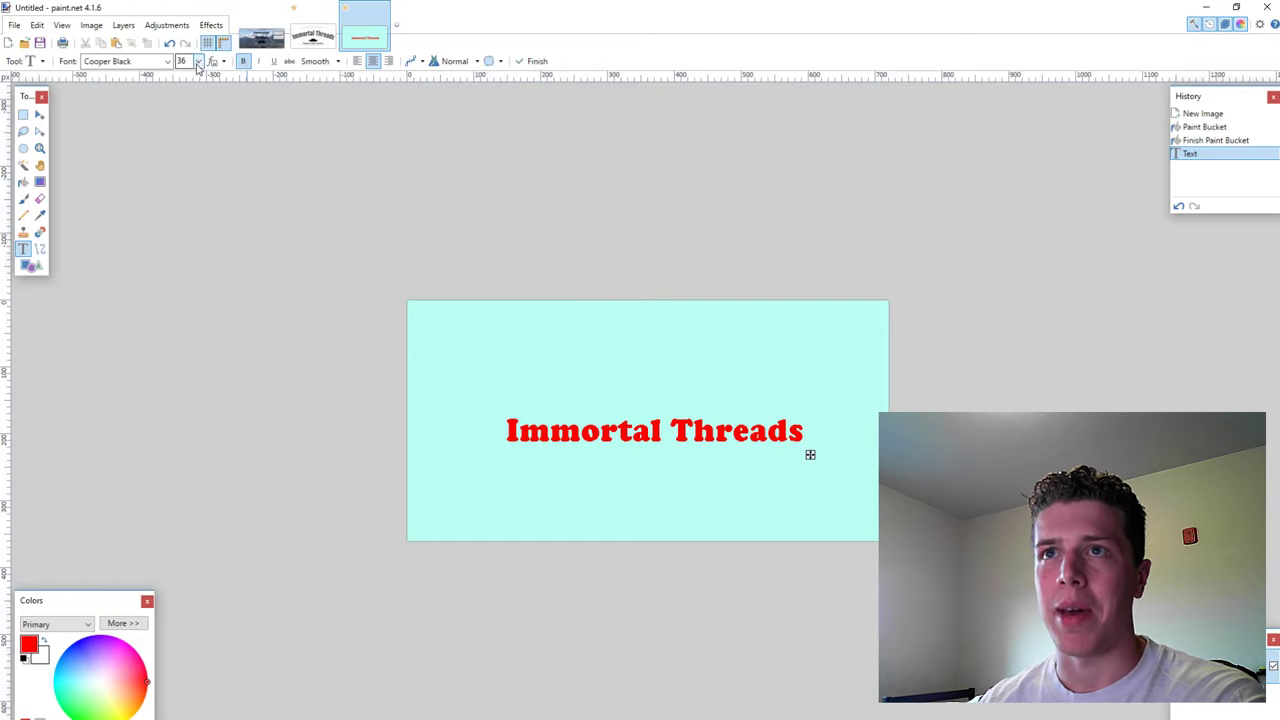
Try the heading at size 72, move it up-left, then switch it to Forte at size 84.
left_click(198, 61)
left_click(190, 232)
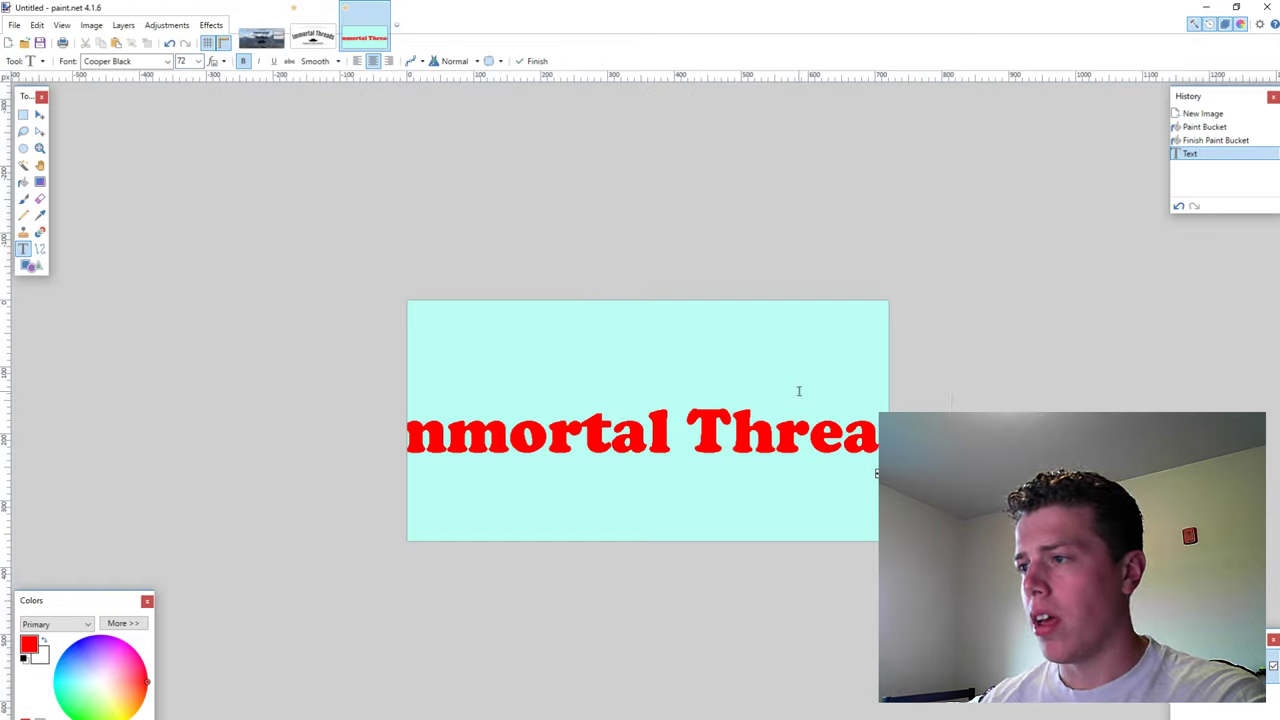
left_click_drag(876, 474, 856, 448)
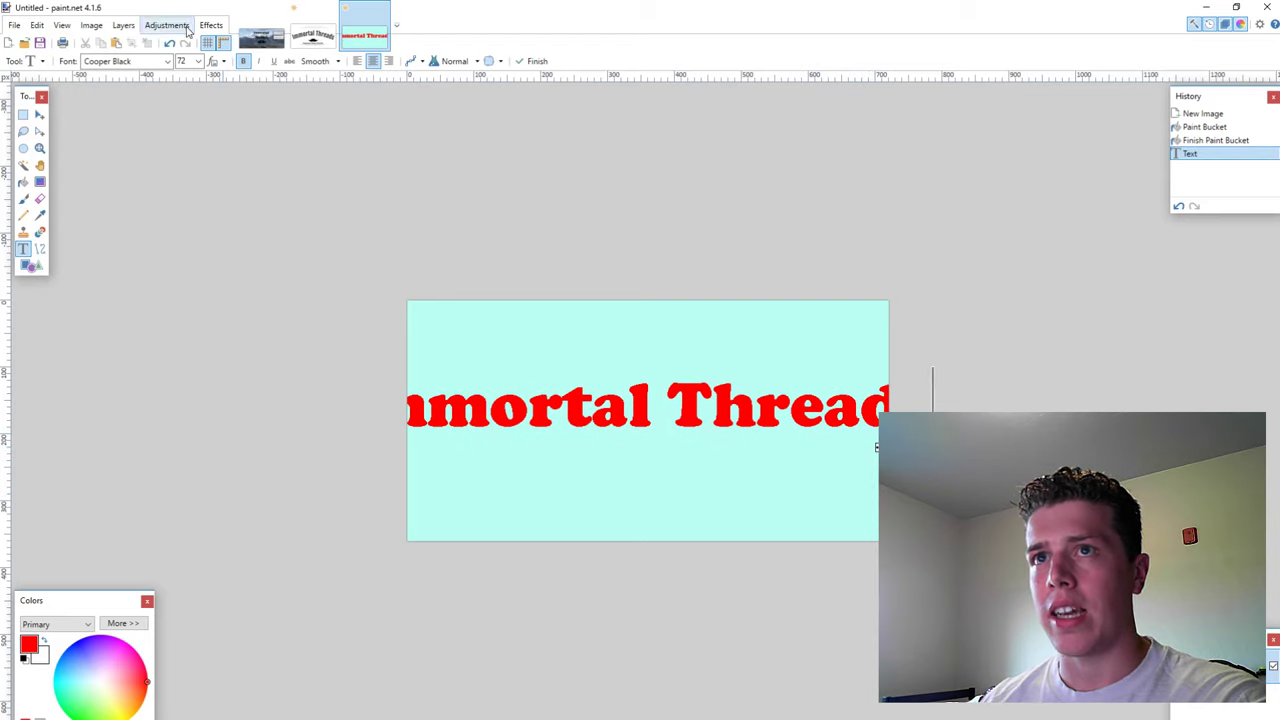
left_click(198, 61)
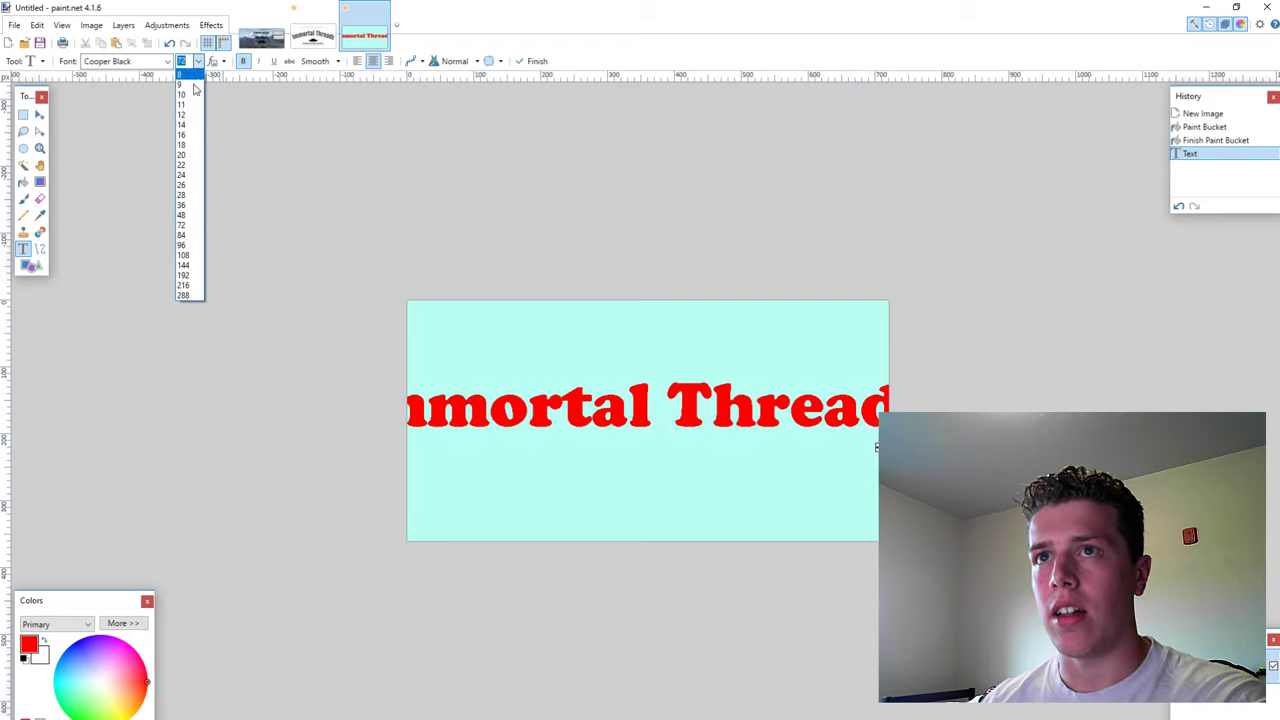
left_click(183, 205)
left_click(167, 61)
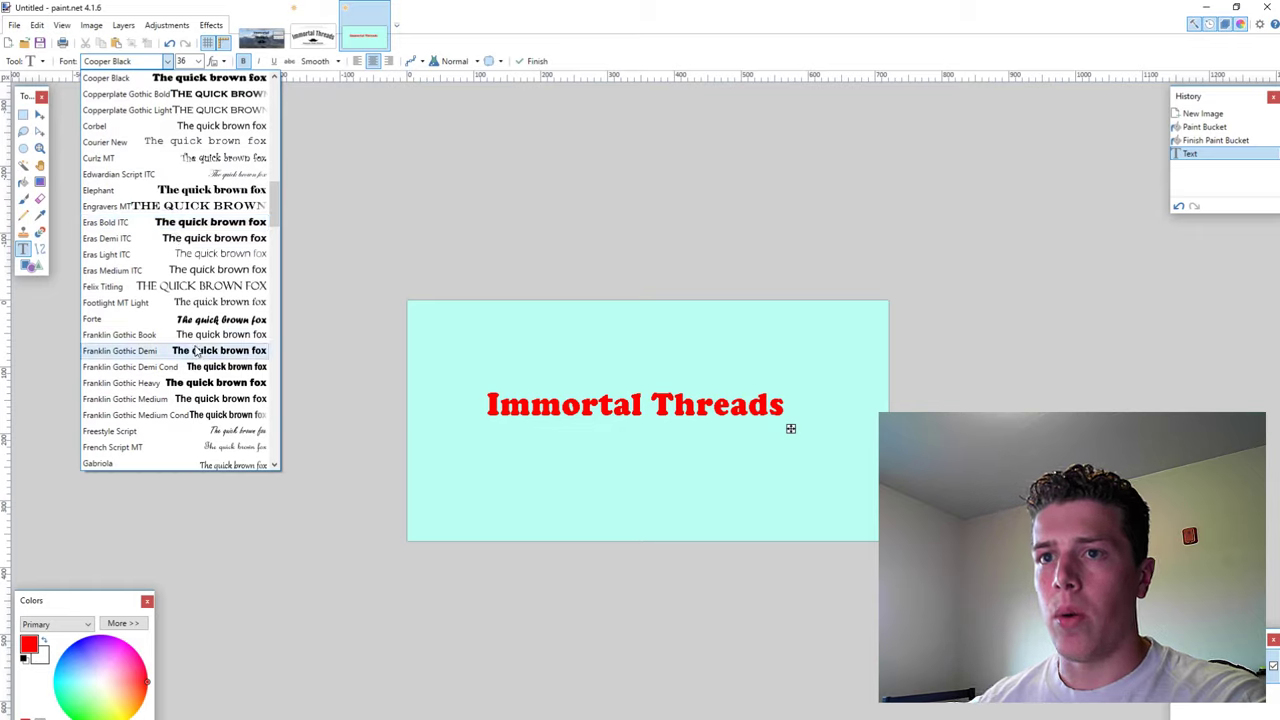
left_click(198, 320)
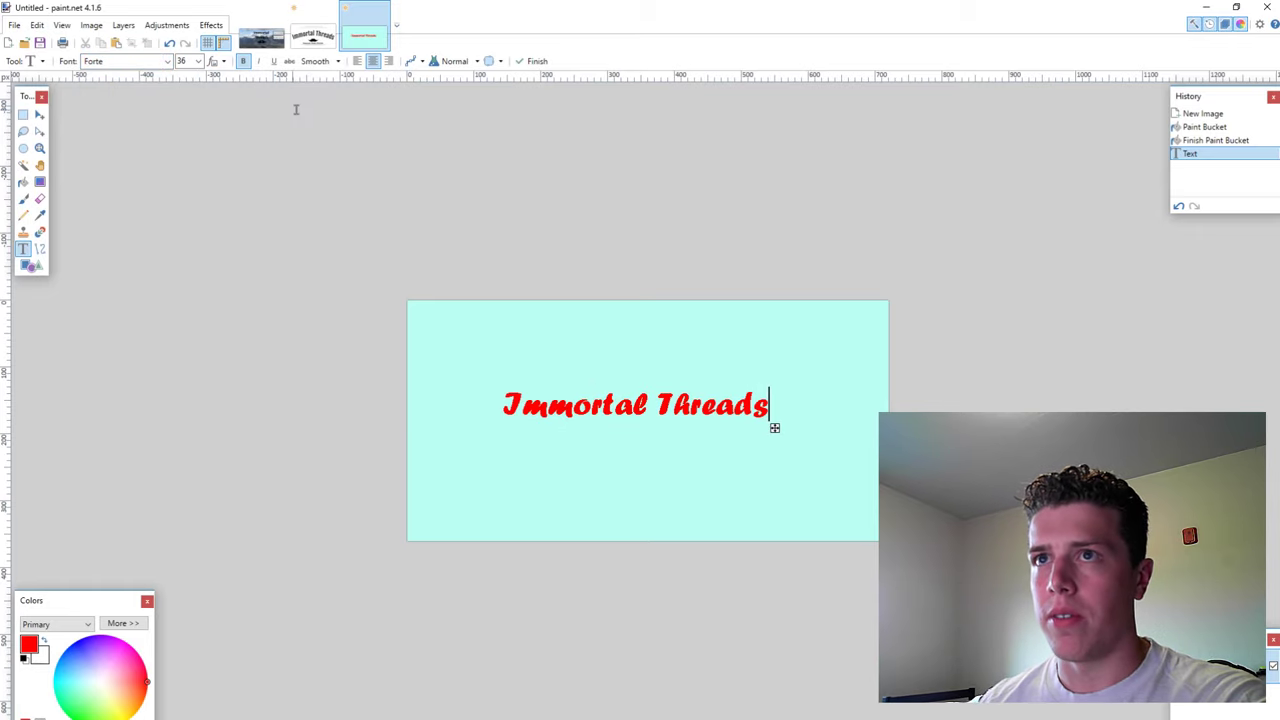
left_click(198, 61)
left_click(187, 235)
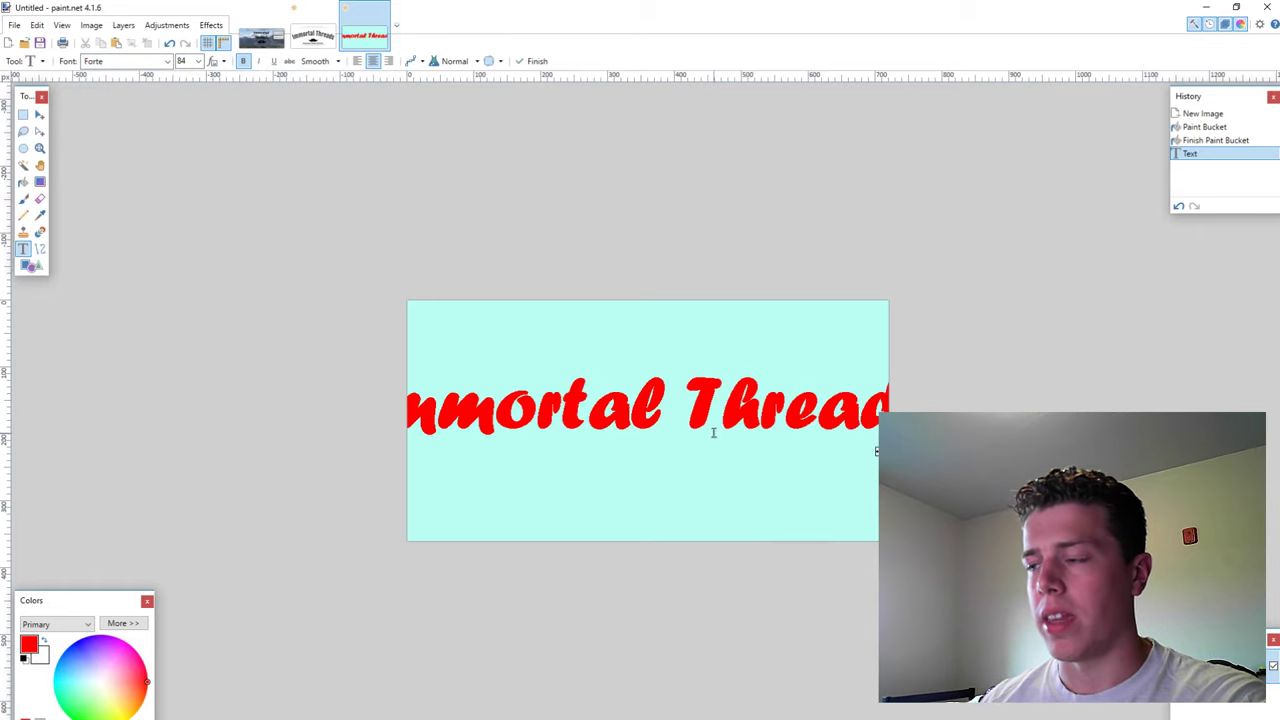
Resize the heading to 22 then 72, reposition it, and undo the trial text.
left_click(198, 61)
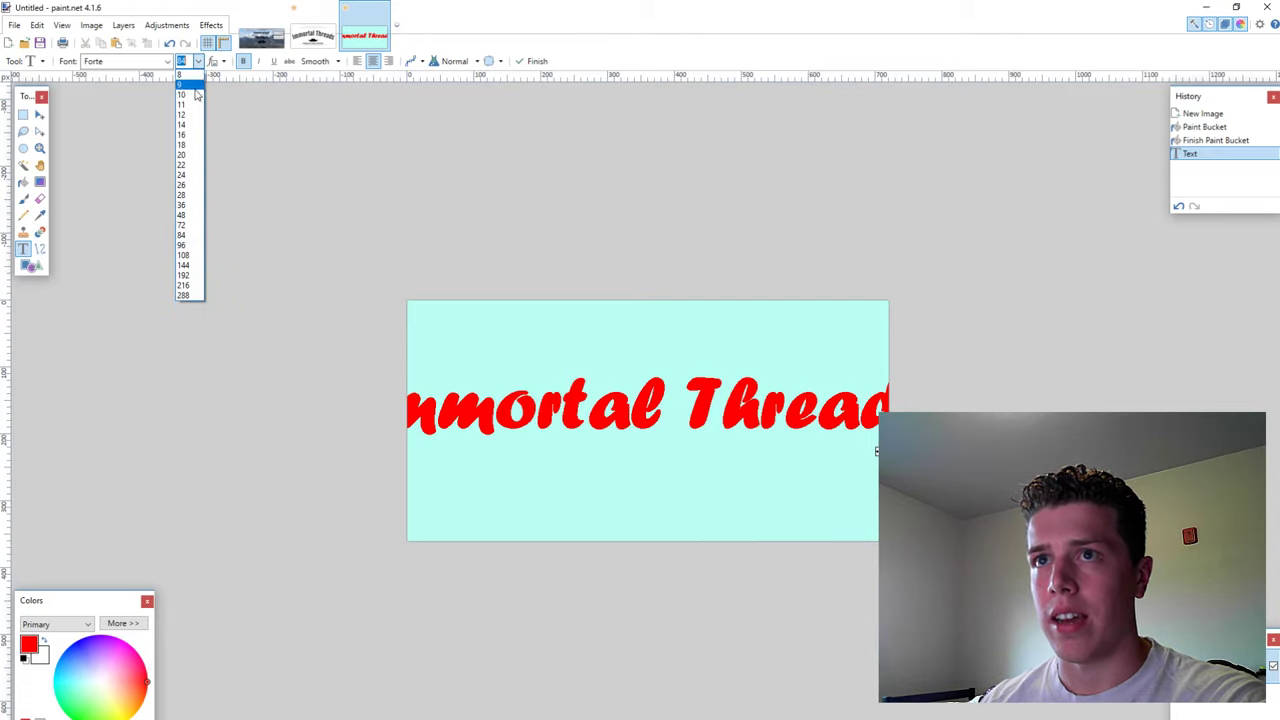
left_click(182, 164)
left_click(198, 64)
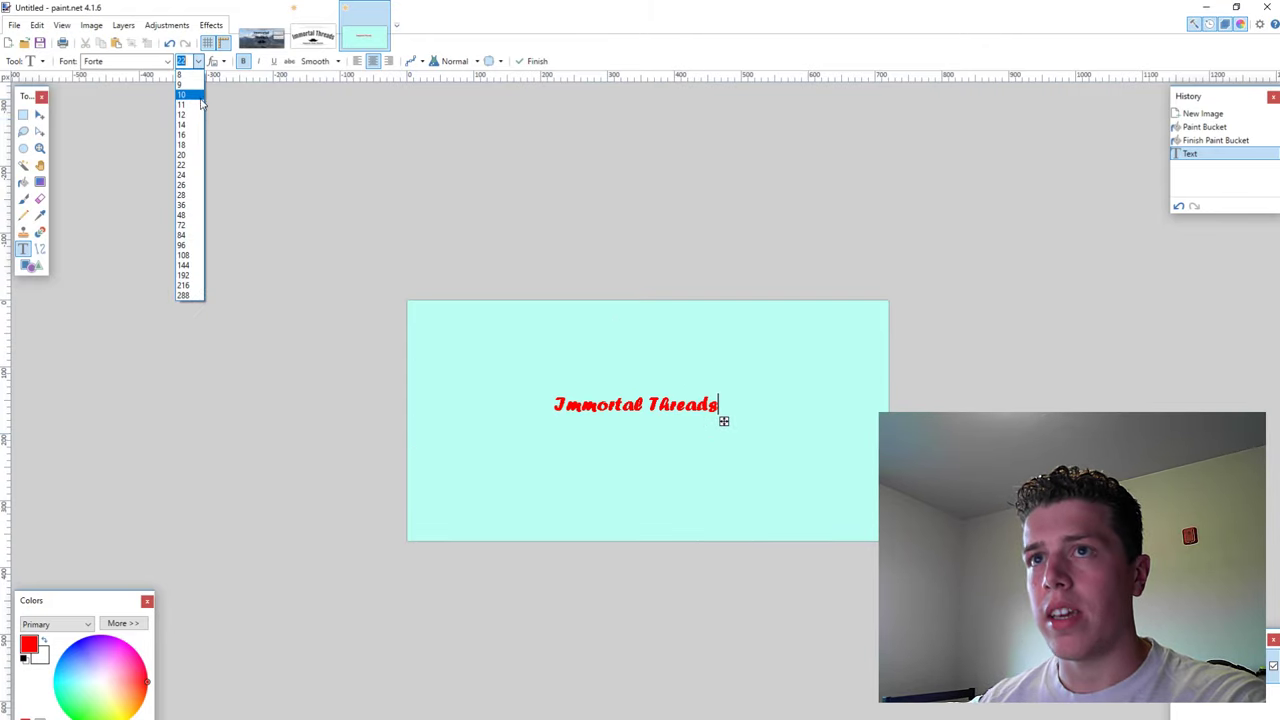
left_click(186, 228)
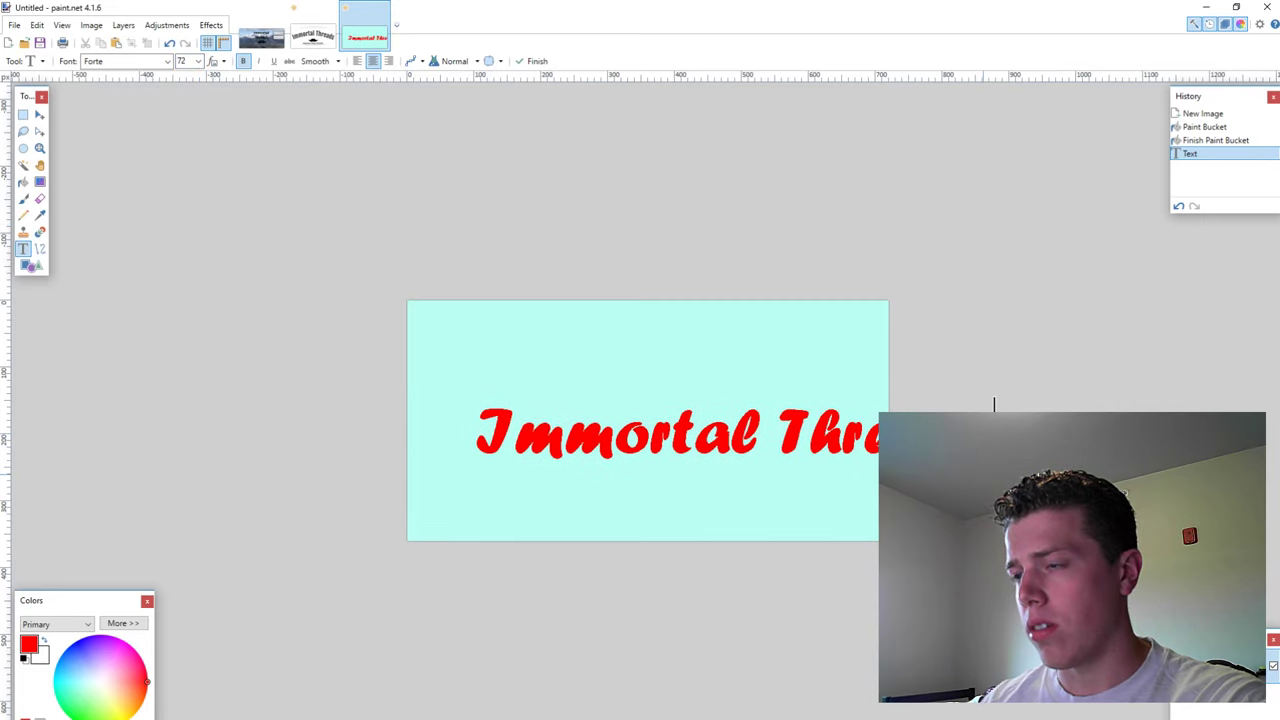
left_click_drag(994, 404, 949, 379)
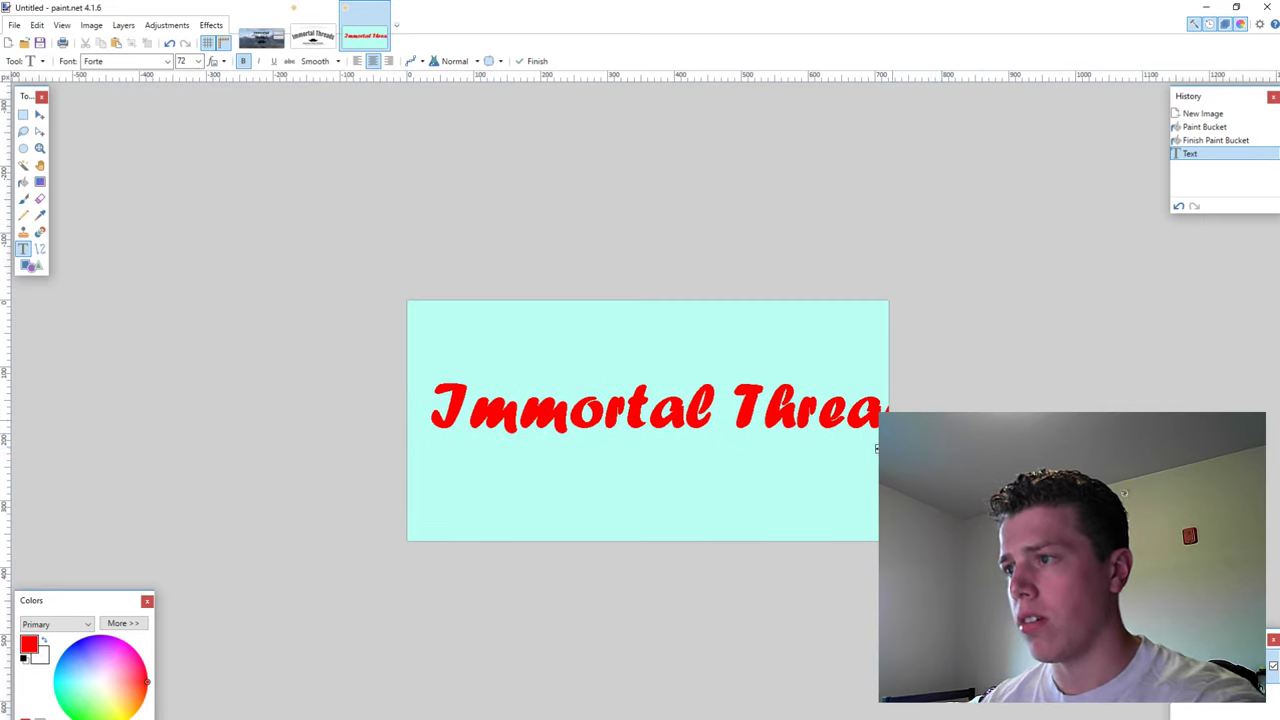
left_click_drag(949, 379, 967, 379)
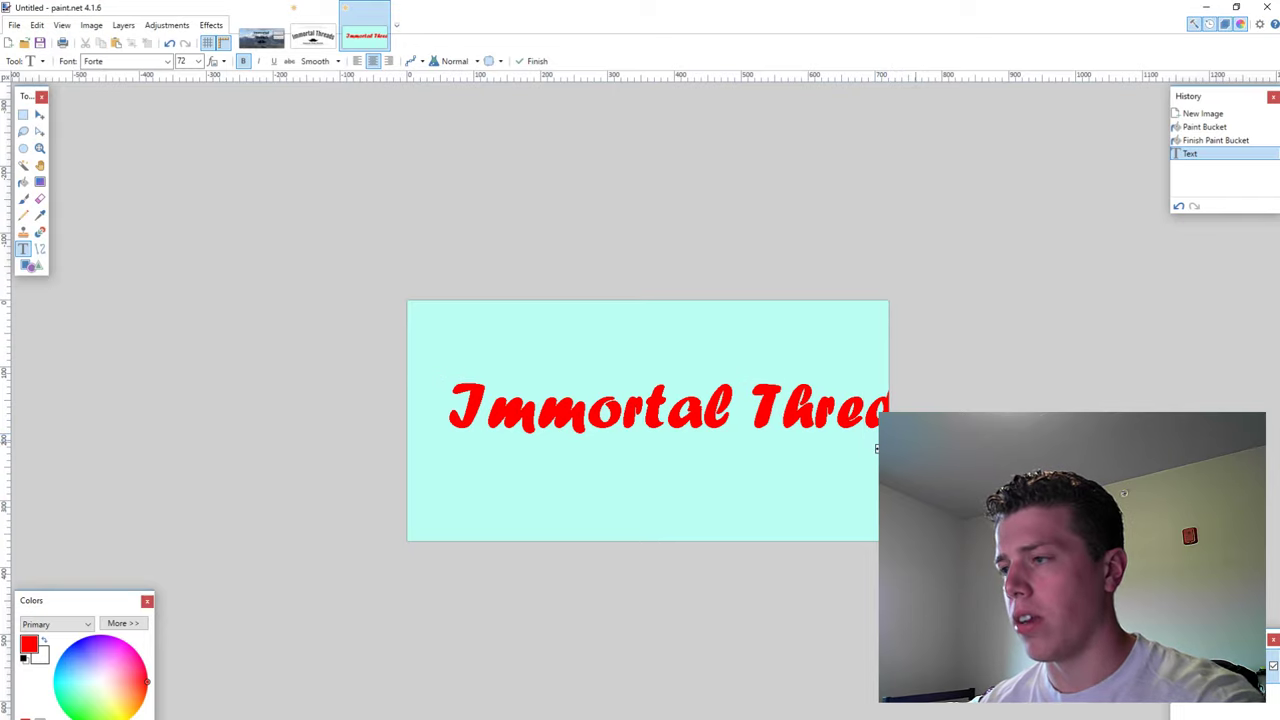
key("ctrl+z")
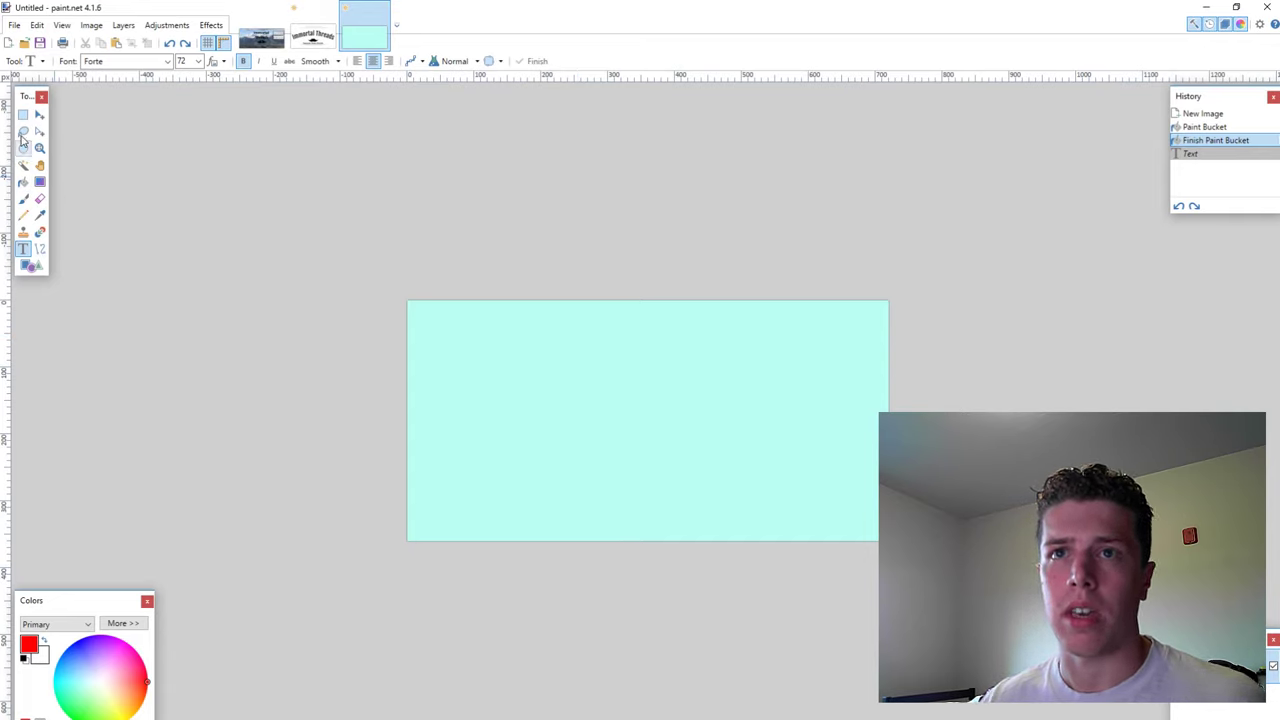
Draw a rounded rectangle across the canvas centre and fill its inside with red.
left_click(30, 268)
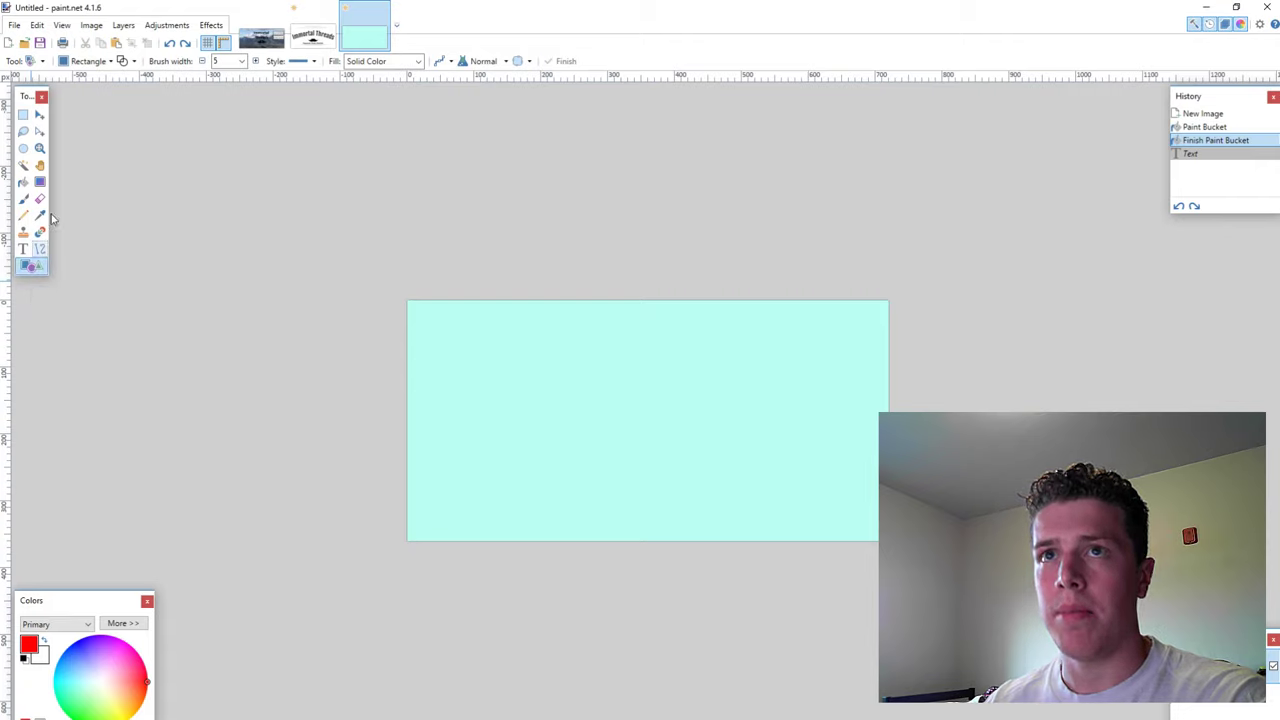
left_click(100, 62)
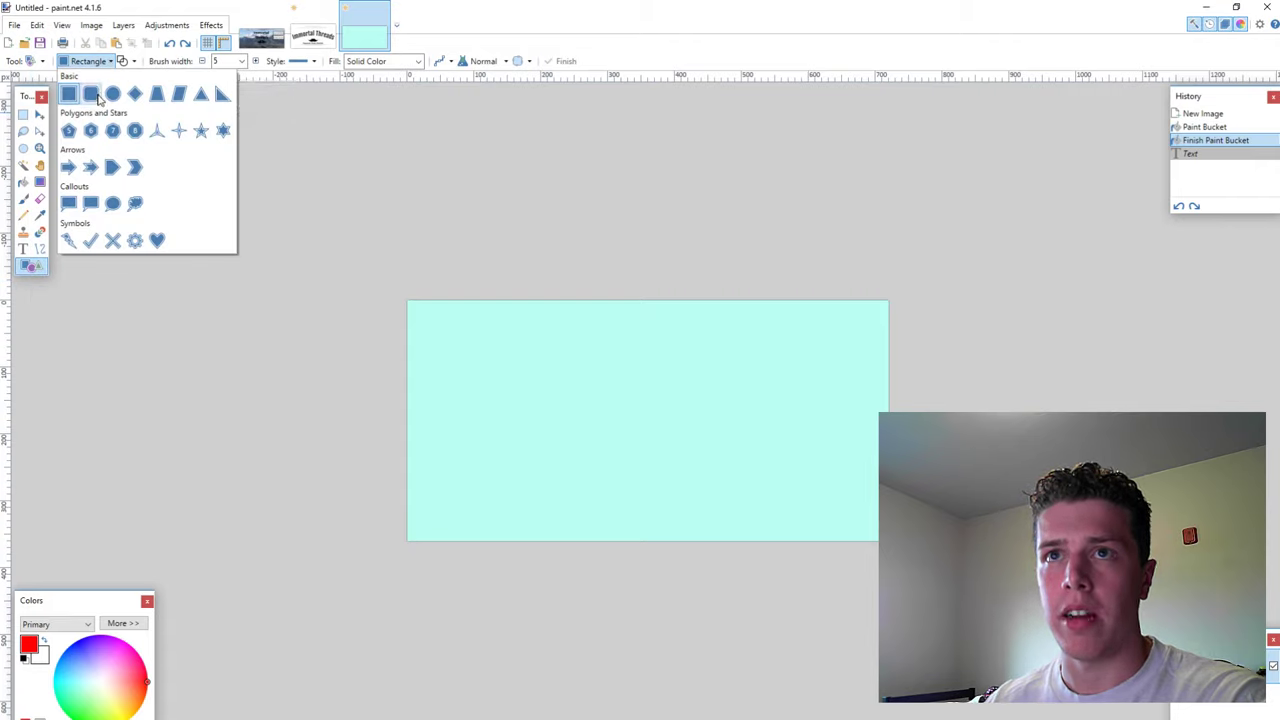
left_click(90, 94)
mouse_move(448, 353)
left_mouse_down()
mouse_move(690, 442)
mouse_move(876, 478)
left_mouse_up()
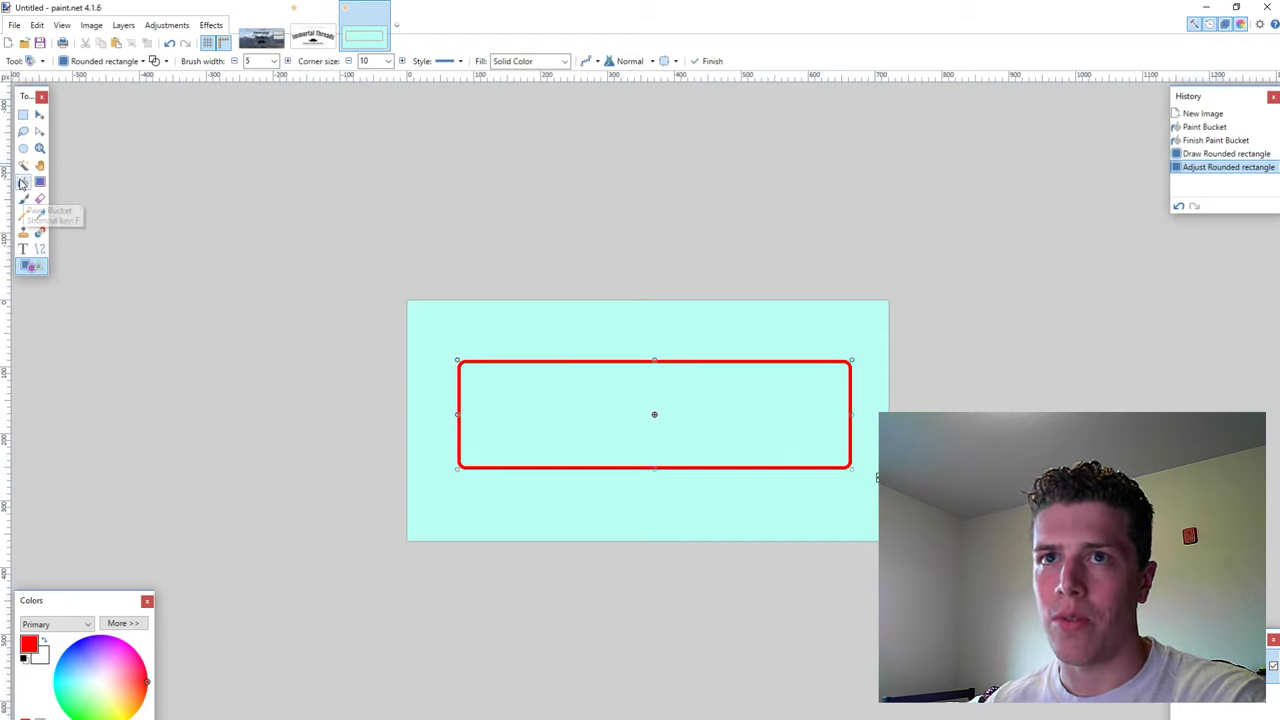
left_click(23, 183)
left_click(632, 409)
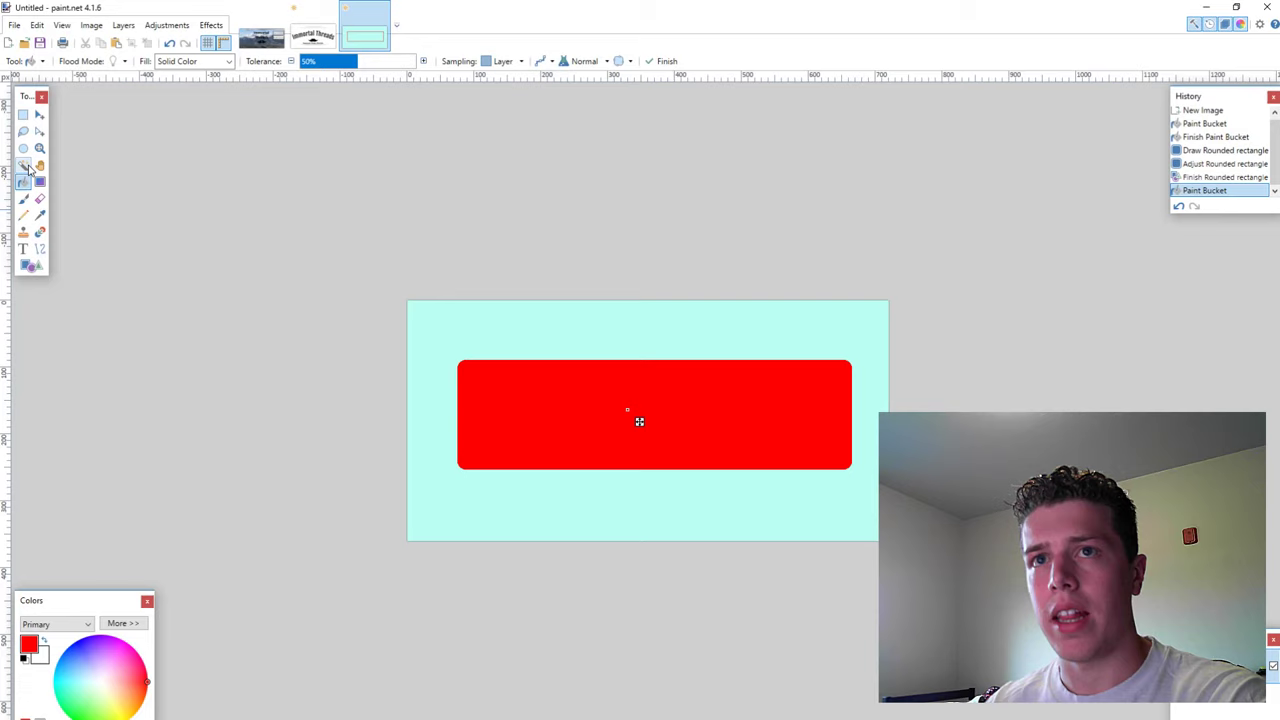
Type 'Immortal Threads' in cyan inside the red rounded rectangle.
left_click(23, 249)
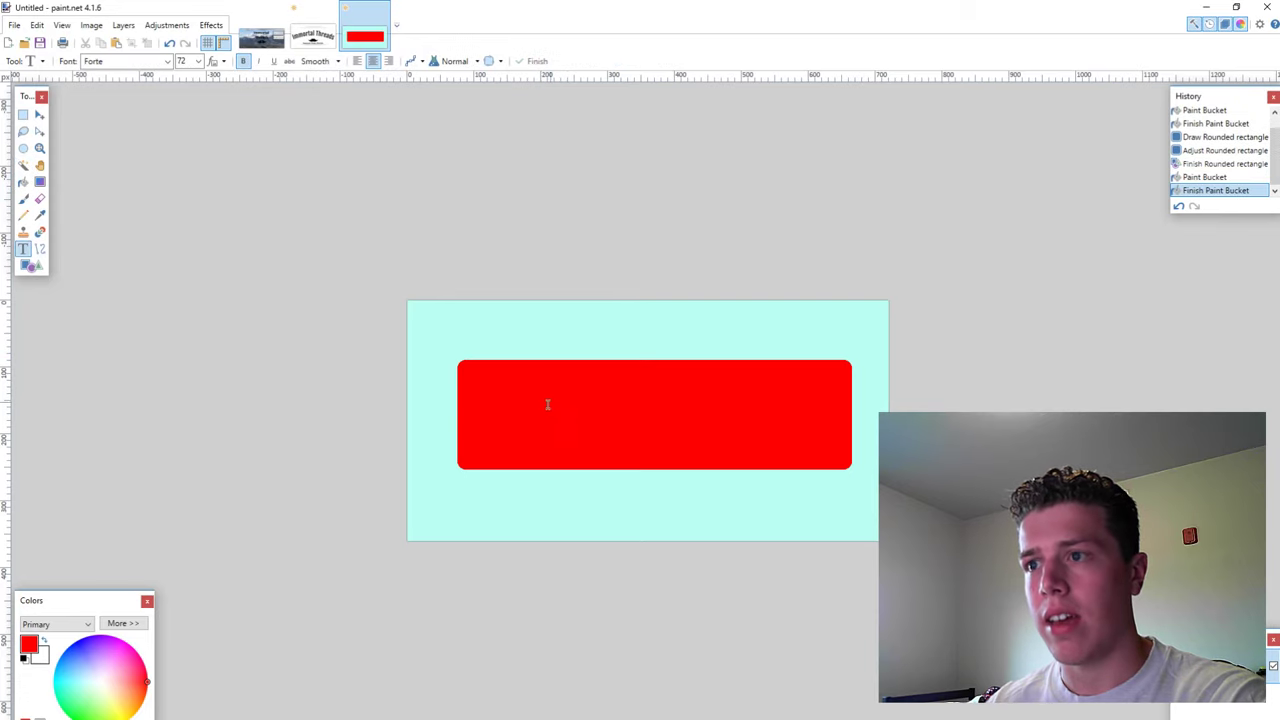
left_click(503, 408)
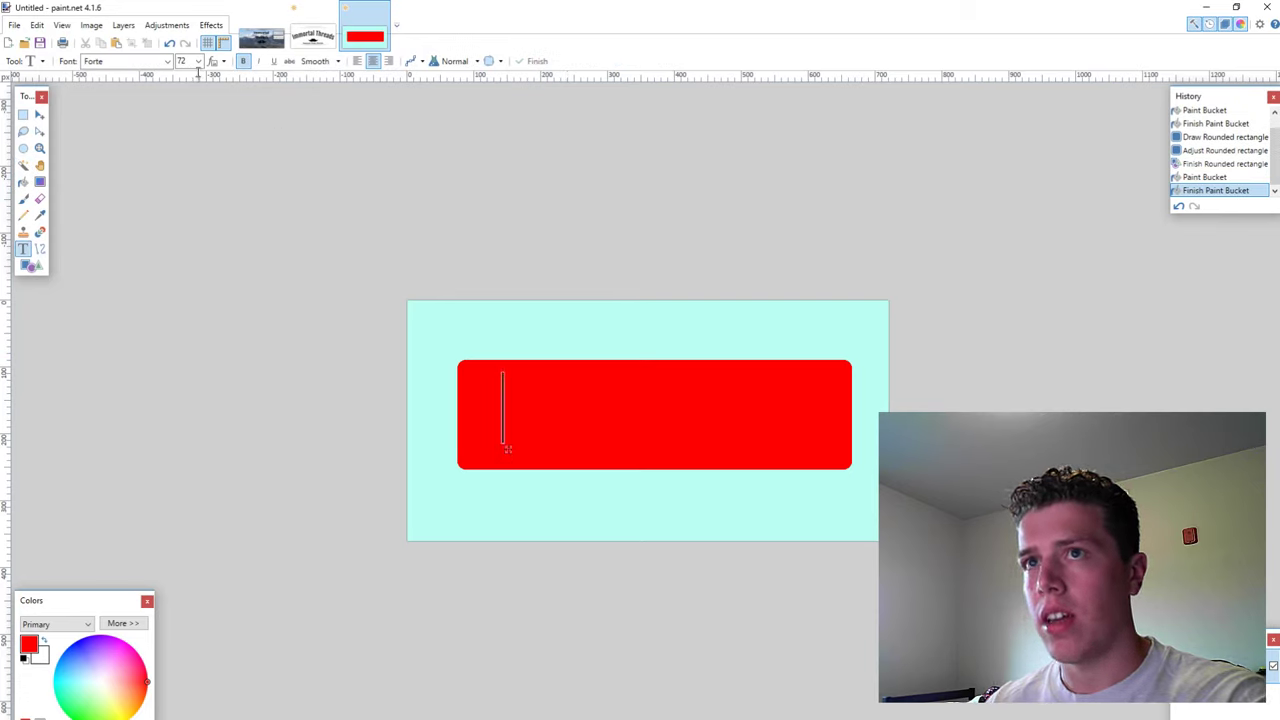
left_click(54, 682)
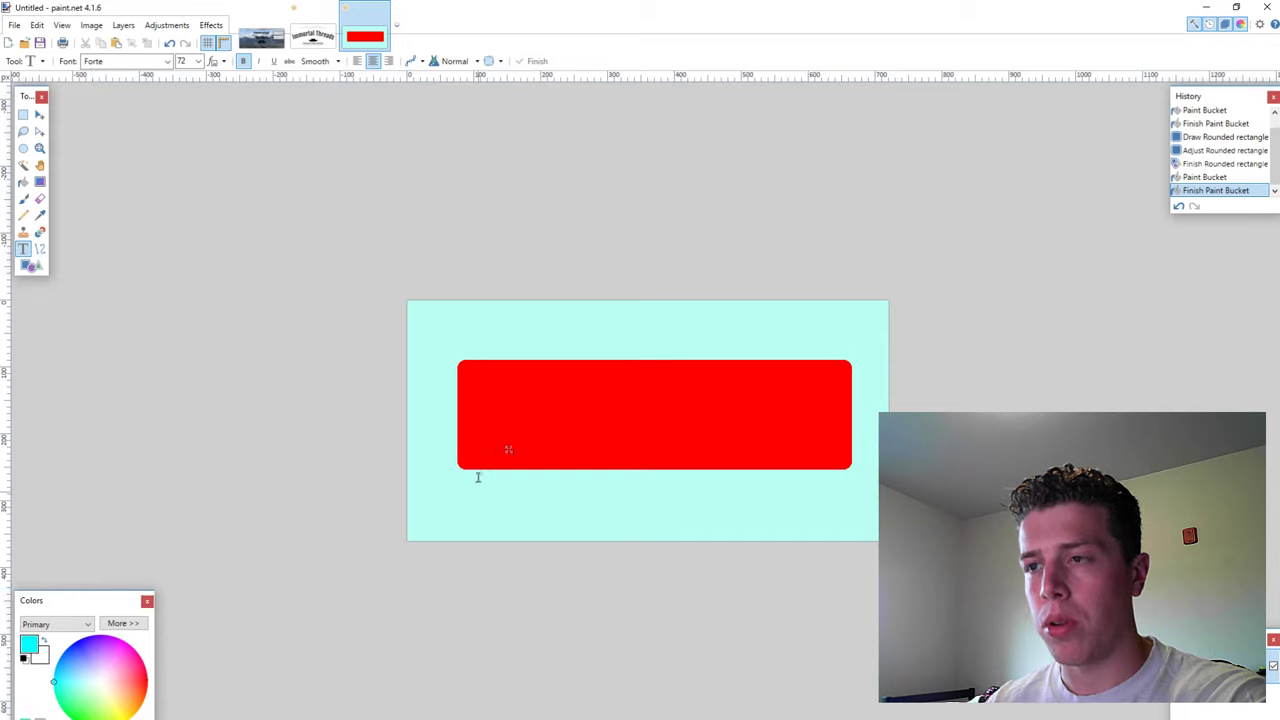
type("JMm")
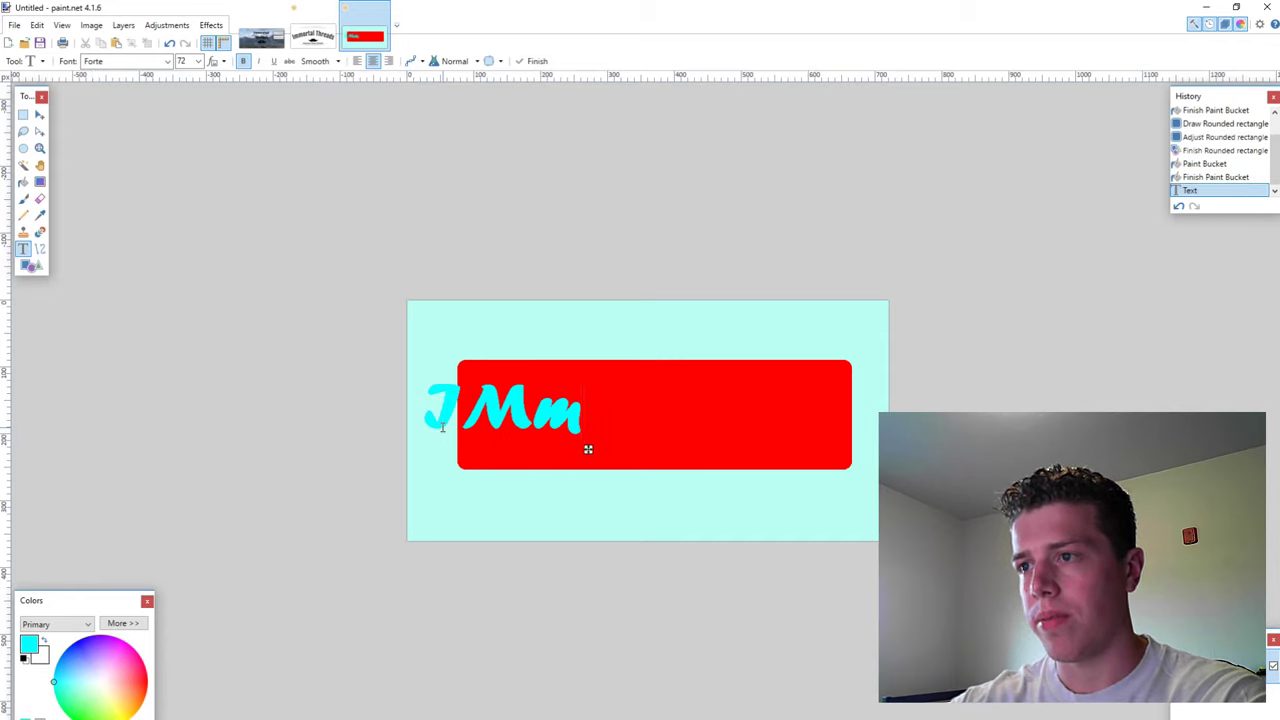
key("BackSpace")
key("BackSpace")
type("mmor")
type("tal Threads")
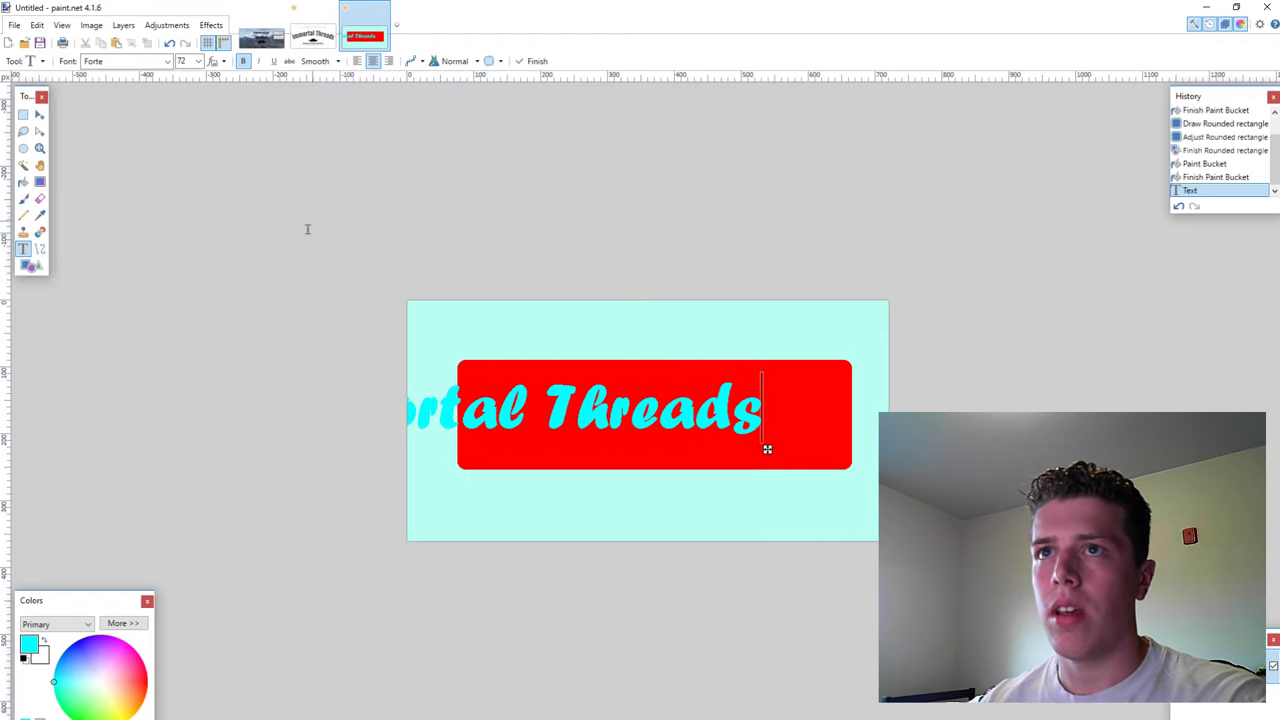
Set the title to size 36 and centre it on the red box.
left_click(198, 62)
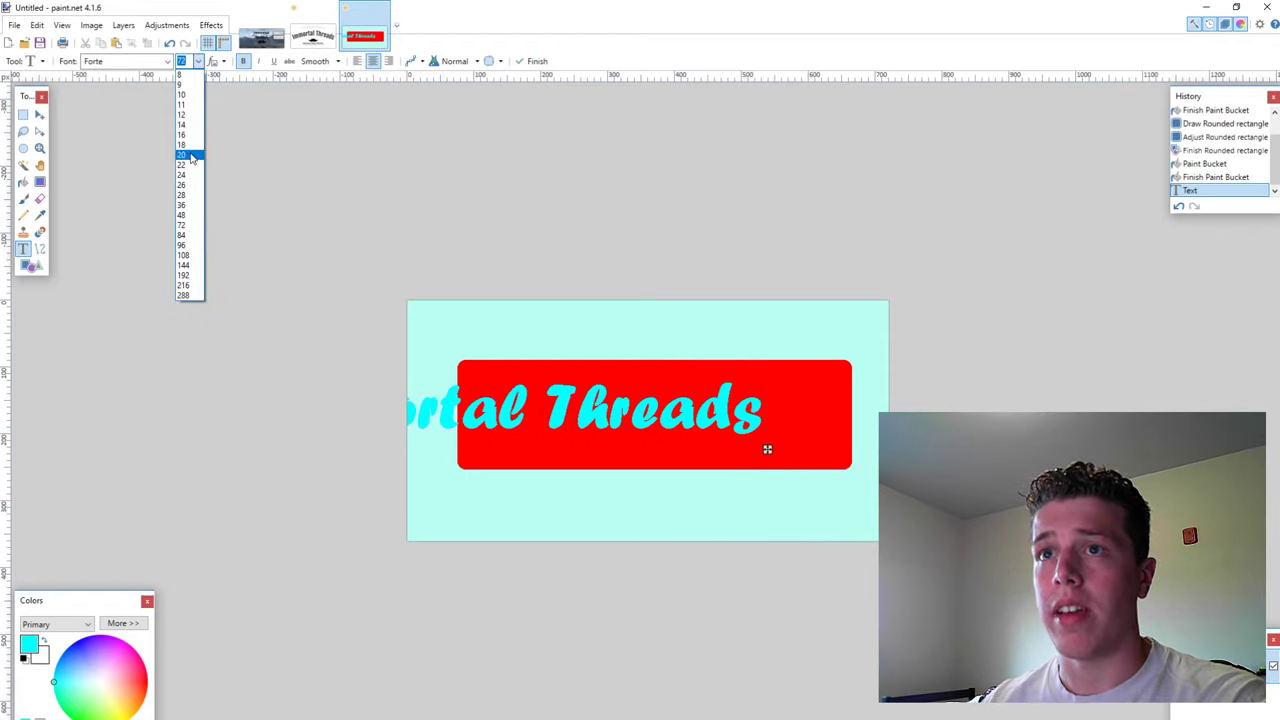
left_click(189, 164)
left_click_drag(590, 426, 774, 428)
left_click(198, 61)
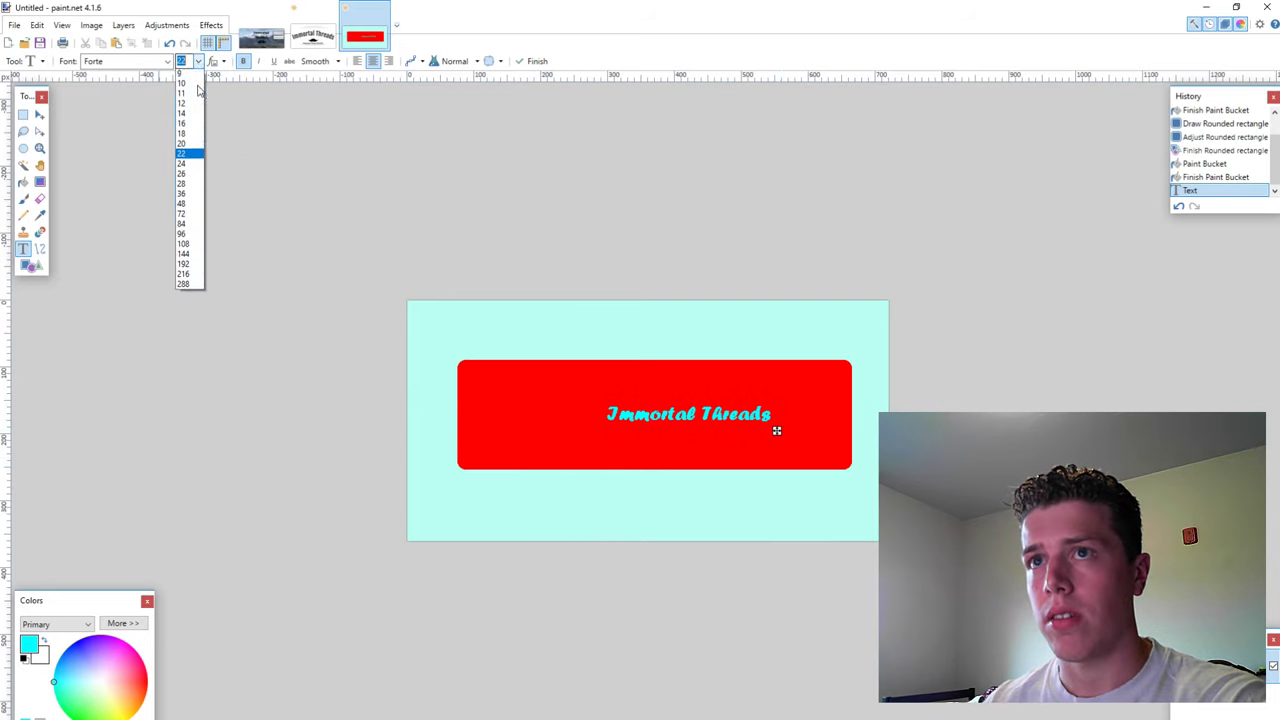
left_click(192, 207)
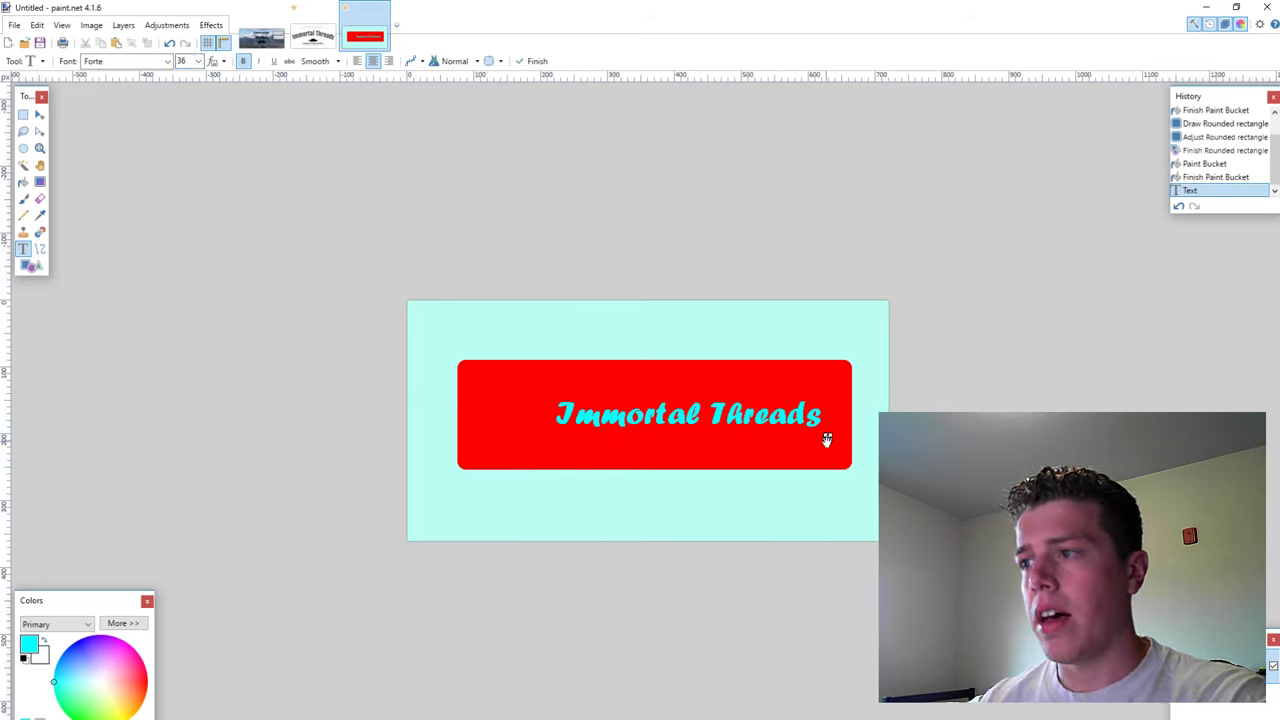
left_click_drag(826, 437, 798, 431)
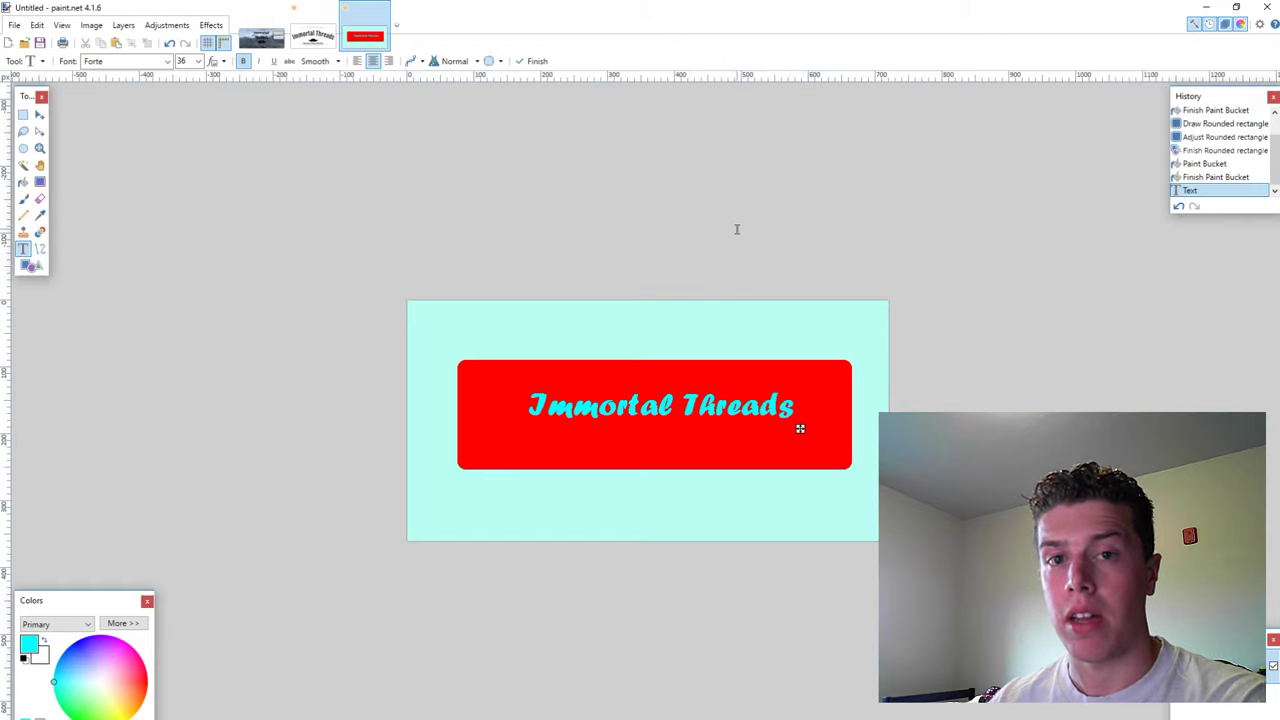
Create another new blank white image of 720 × 360 pixels.
left_click(14, 25)
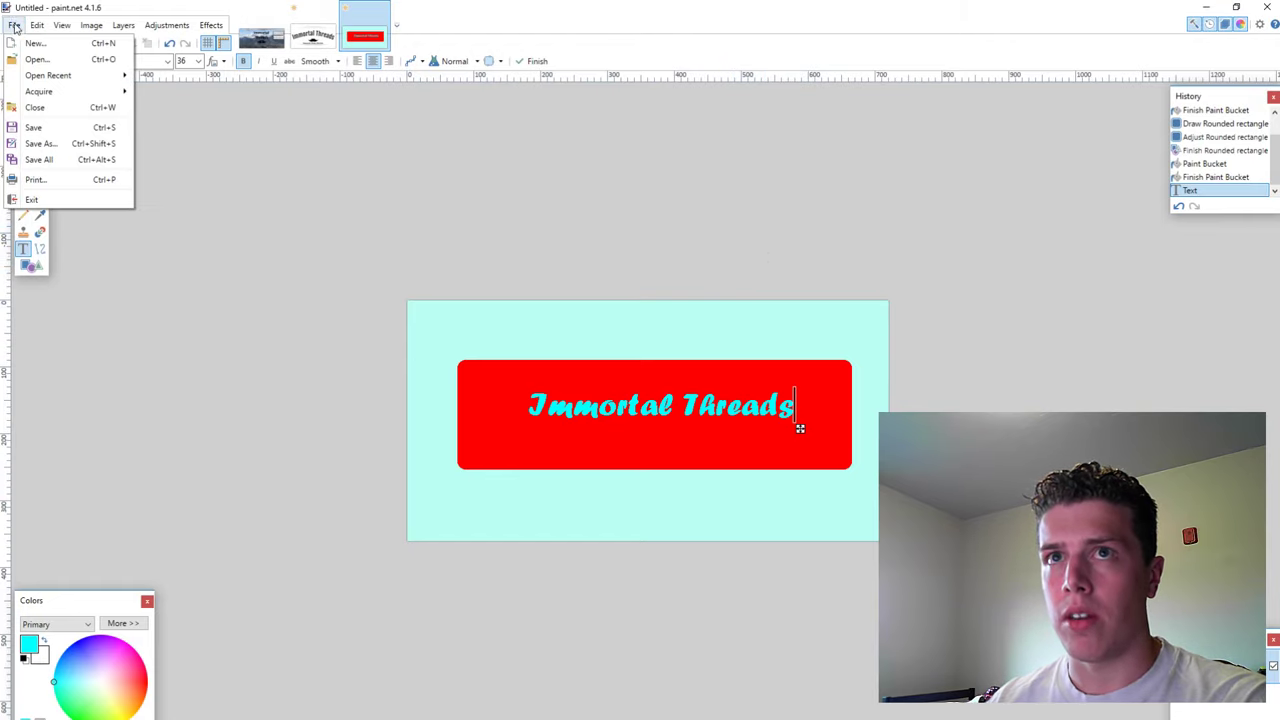
left_click(50, 44)
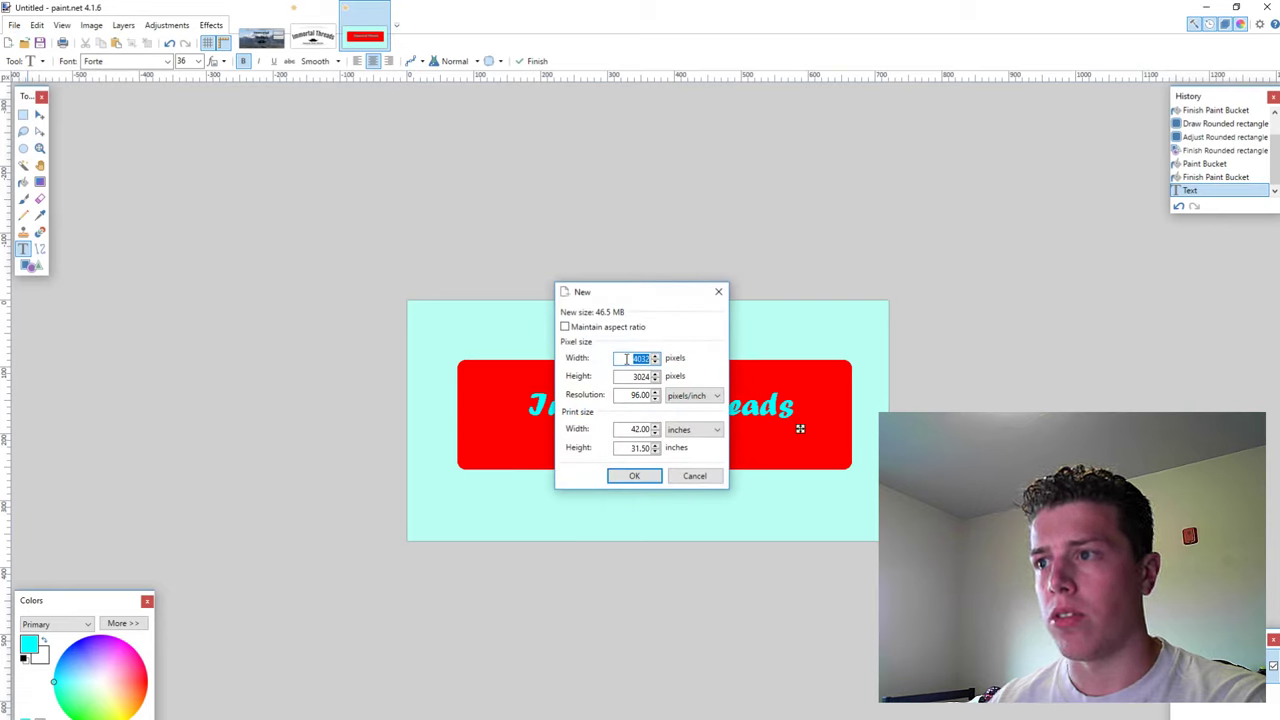
type("72")
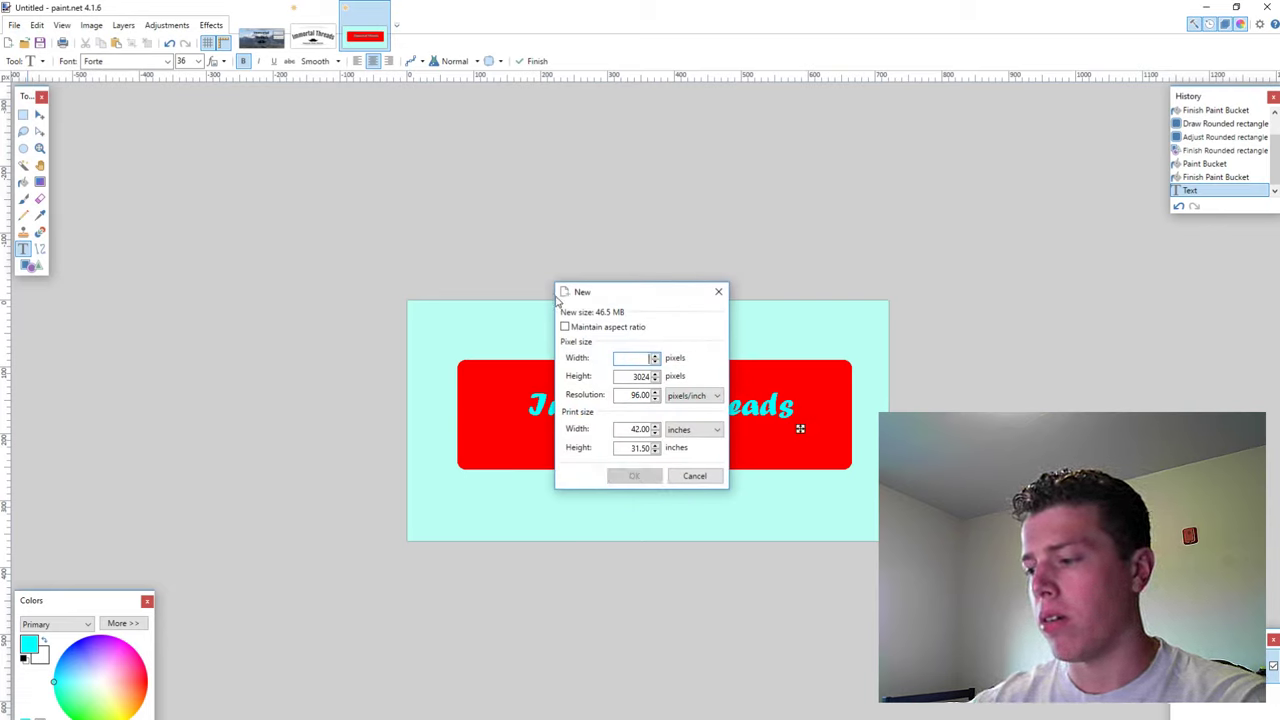
type("0")
key("Tab")
type("360")
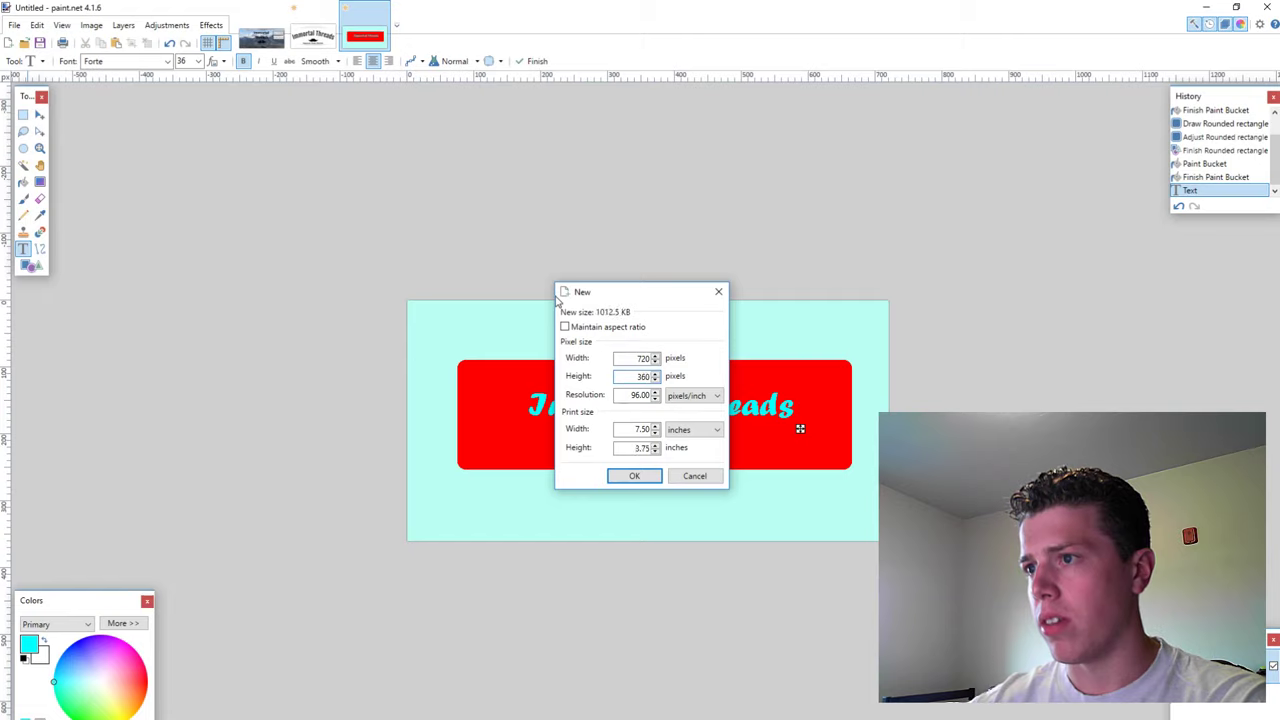
left_click(640, 476)
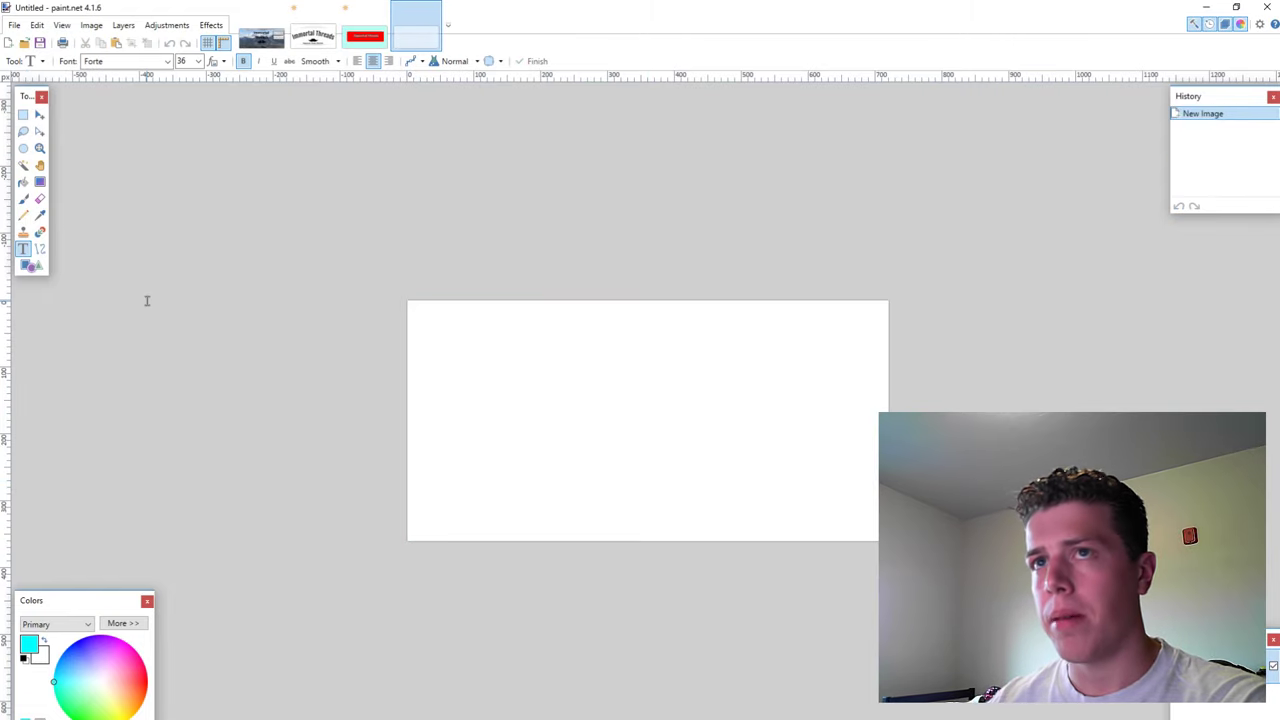
Open the mountain photo IMG_0663.JPG as another document.
left_click(13, 28)
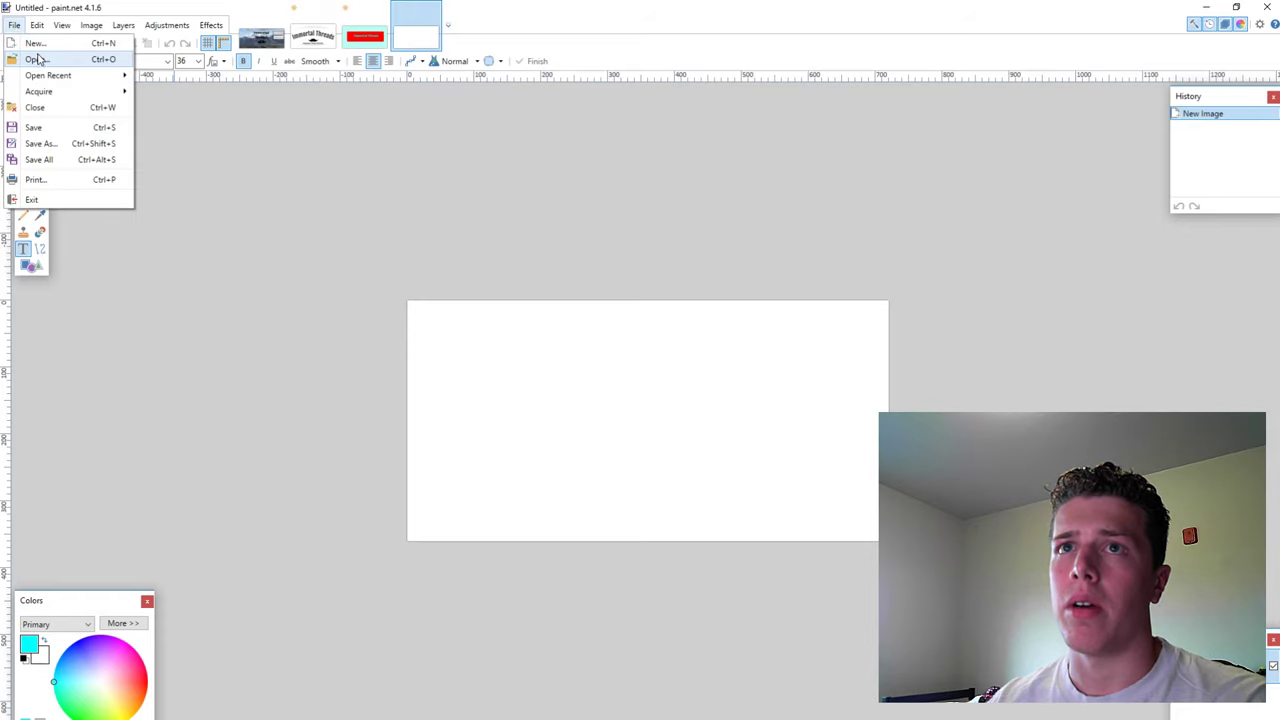
left_click(40, 60)
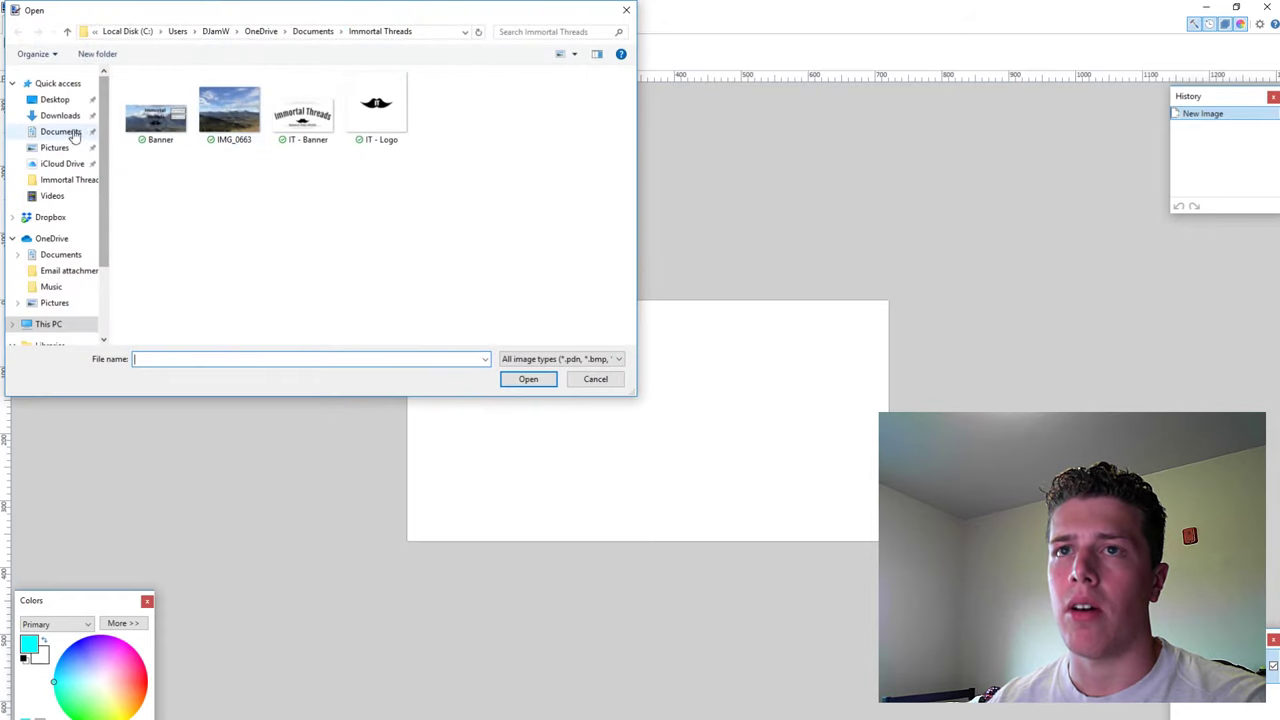
left_click(233, 113)
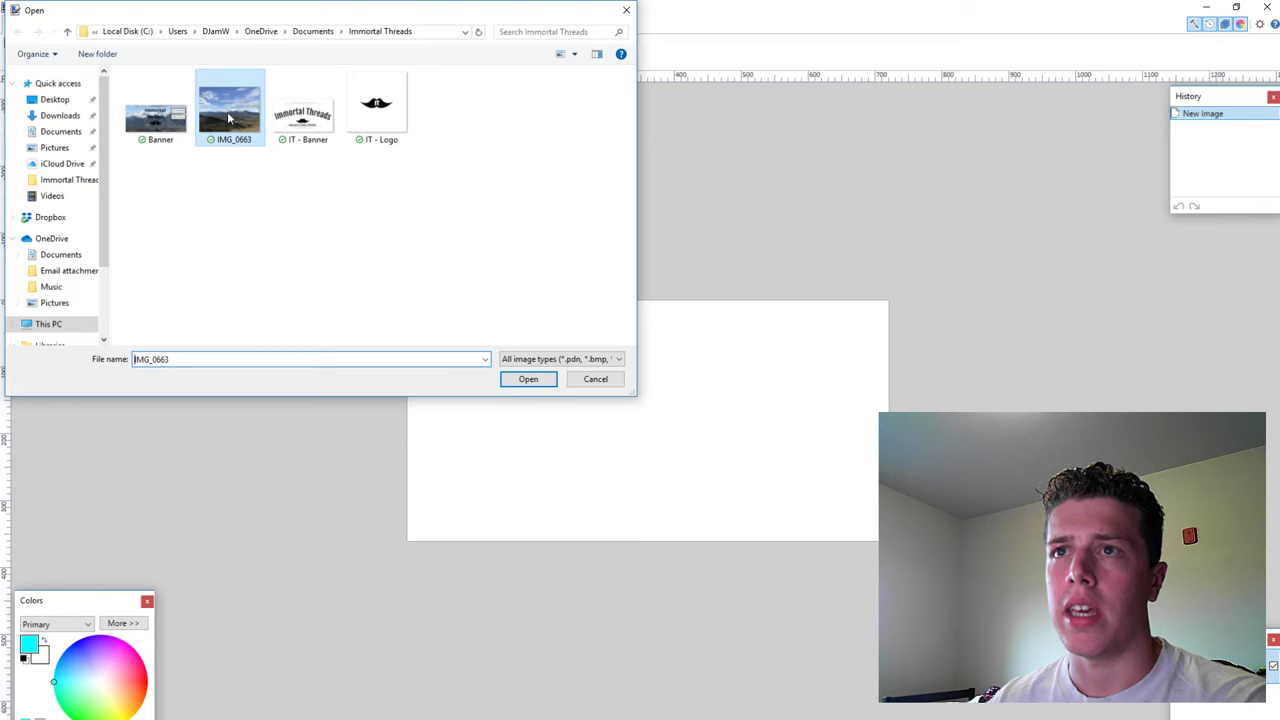
left_click(532, 379)
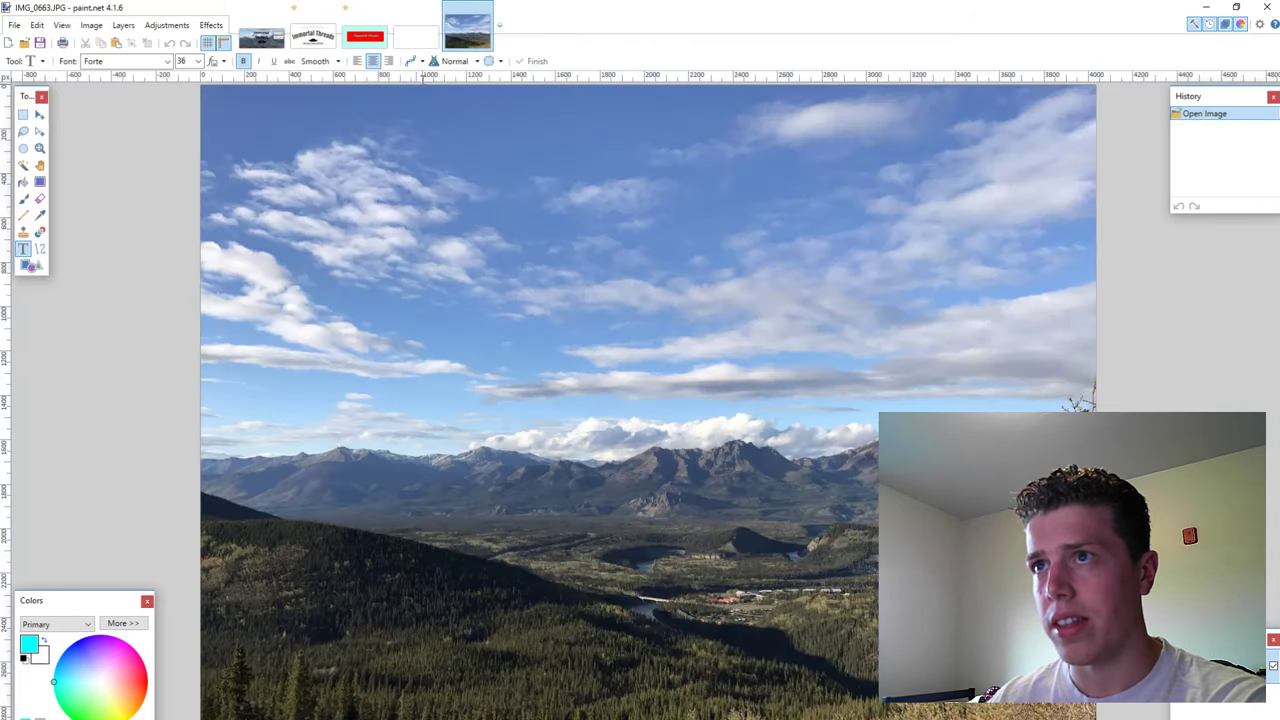
left_click(420, 40)
left_click(467, 32)
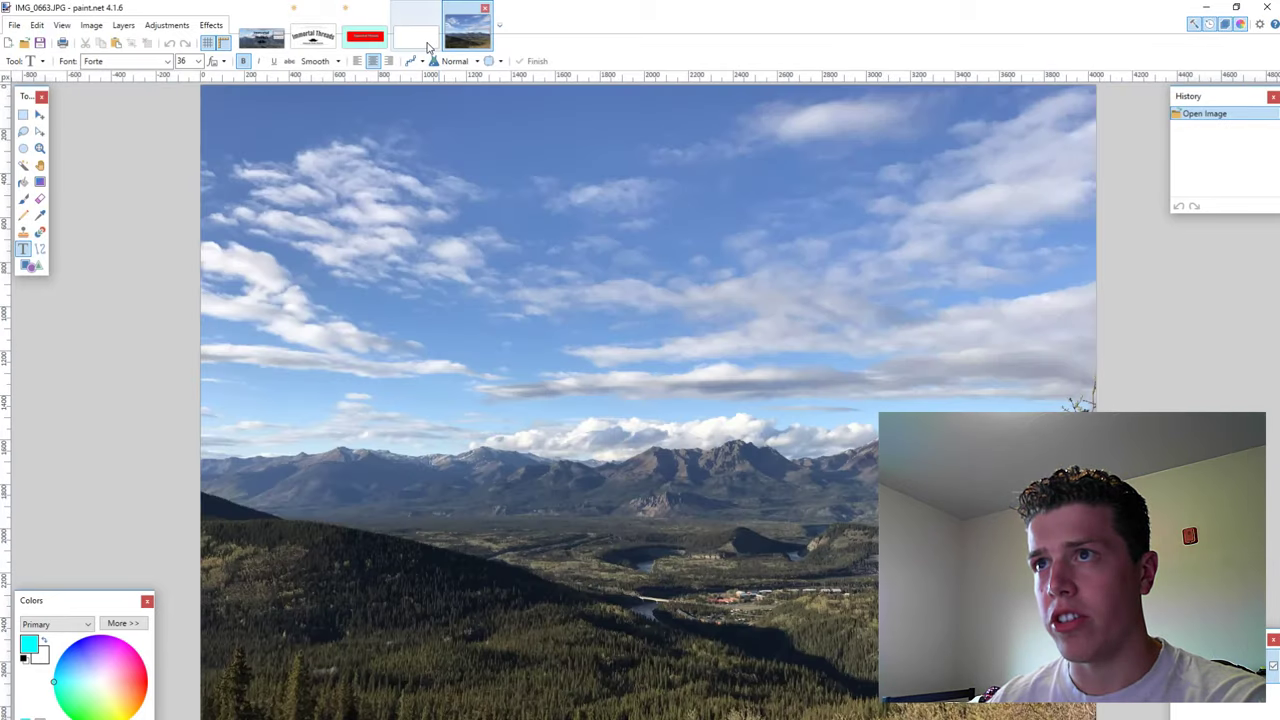
left_click(420, 40)
left_click(467, 32)
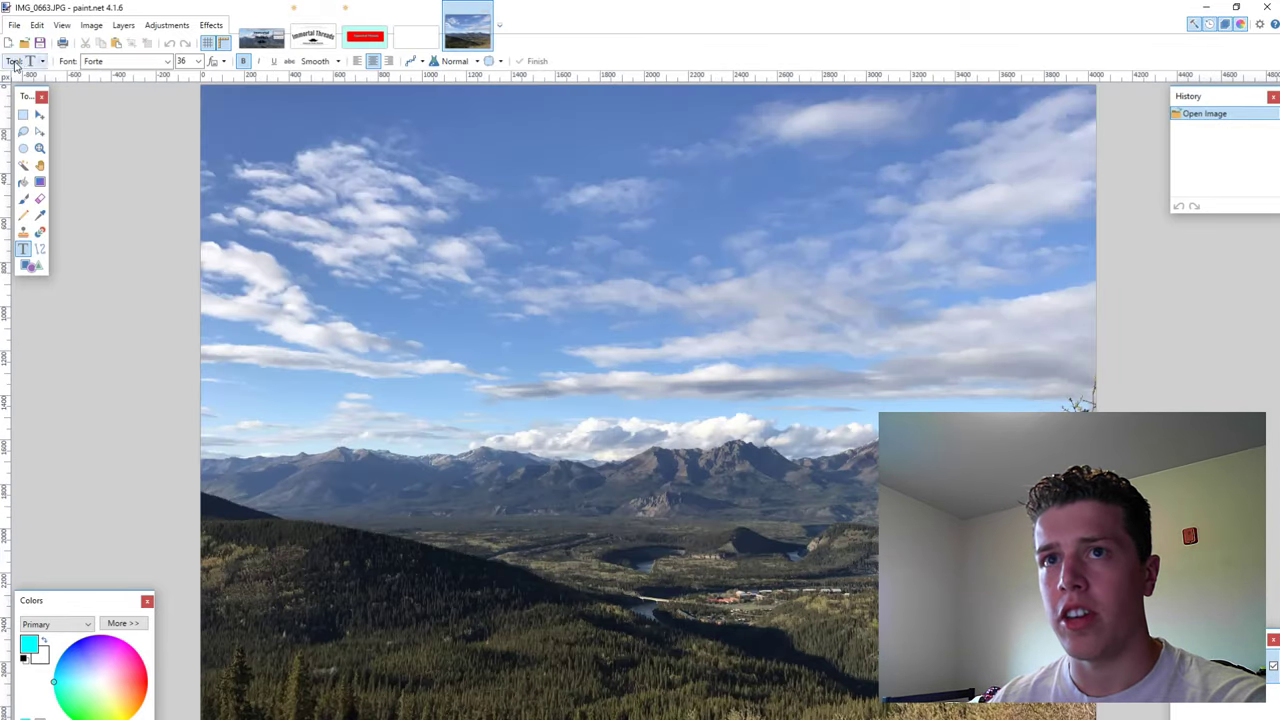
Select a tall band of the photo from sky to forest, copy it, and start a new image.
left_click(22, 120)
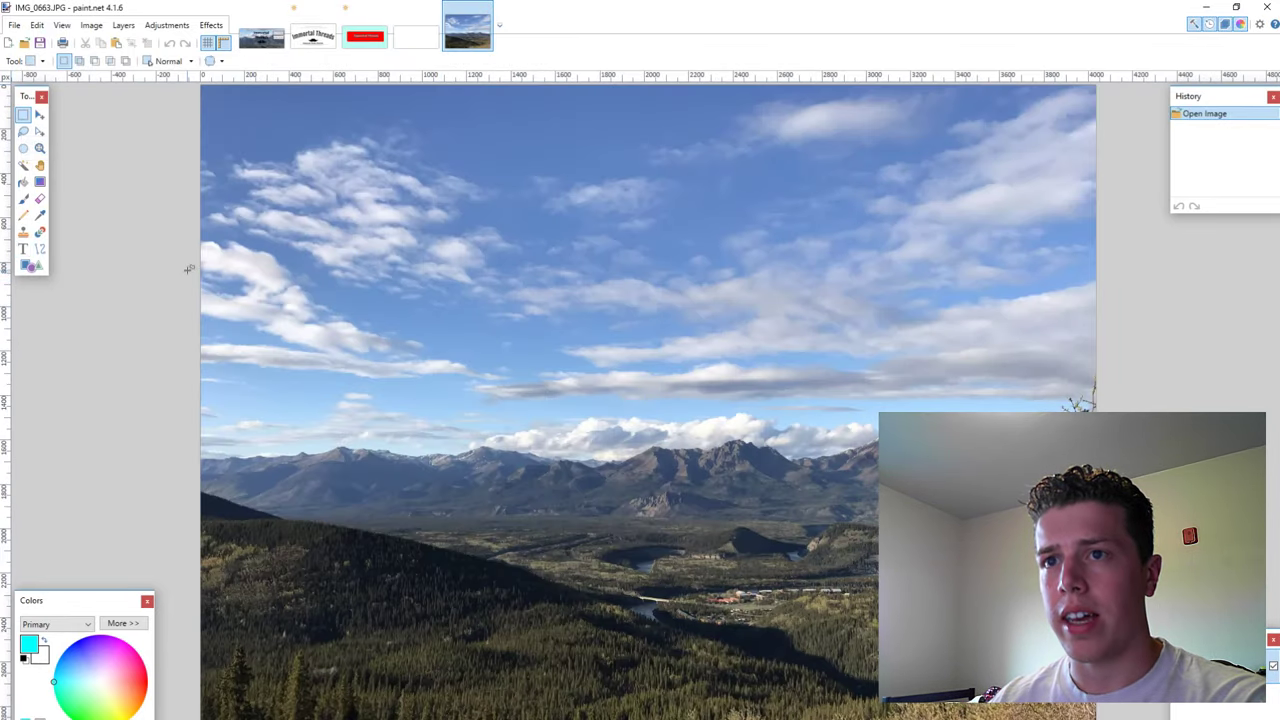
left_click_drag(190, 270, 1096, 660)
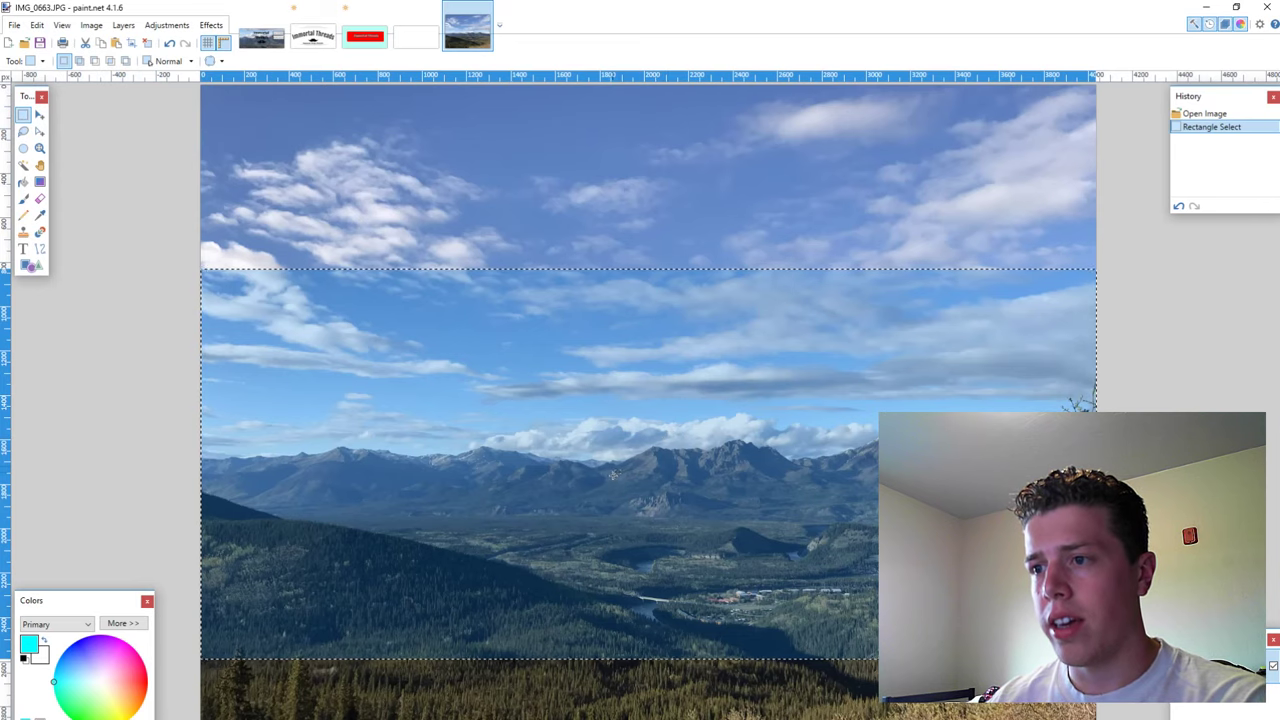
left_click(607, 466)
left_click_drag(188, 181, 1096, 638)
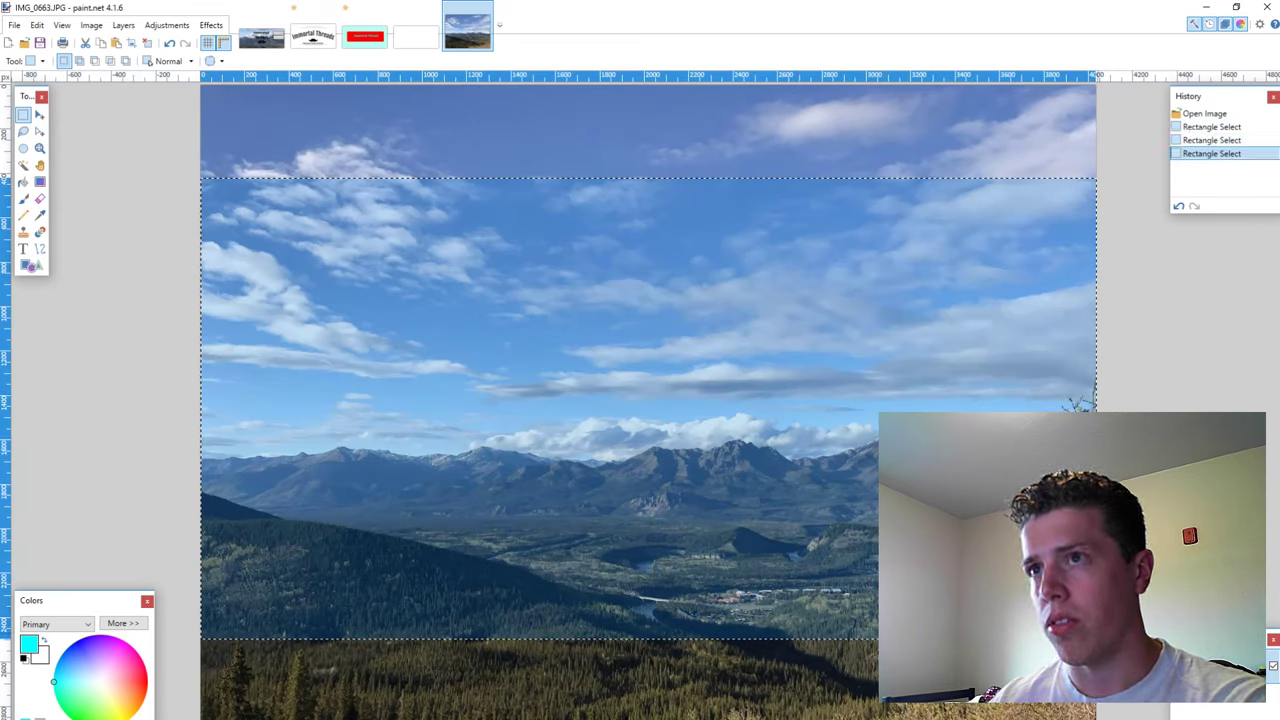
key("ctrl+n")
key("Return")
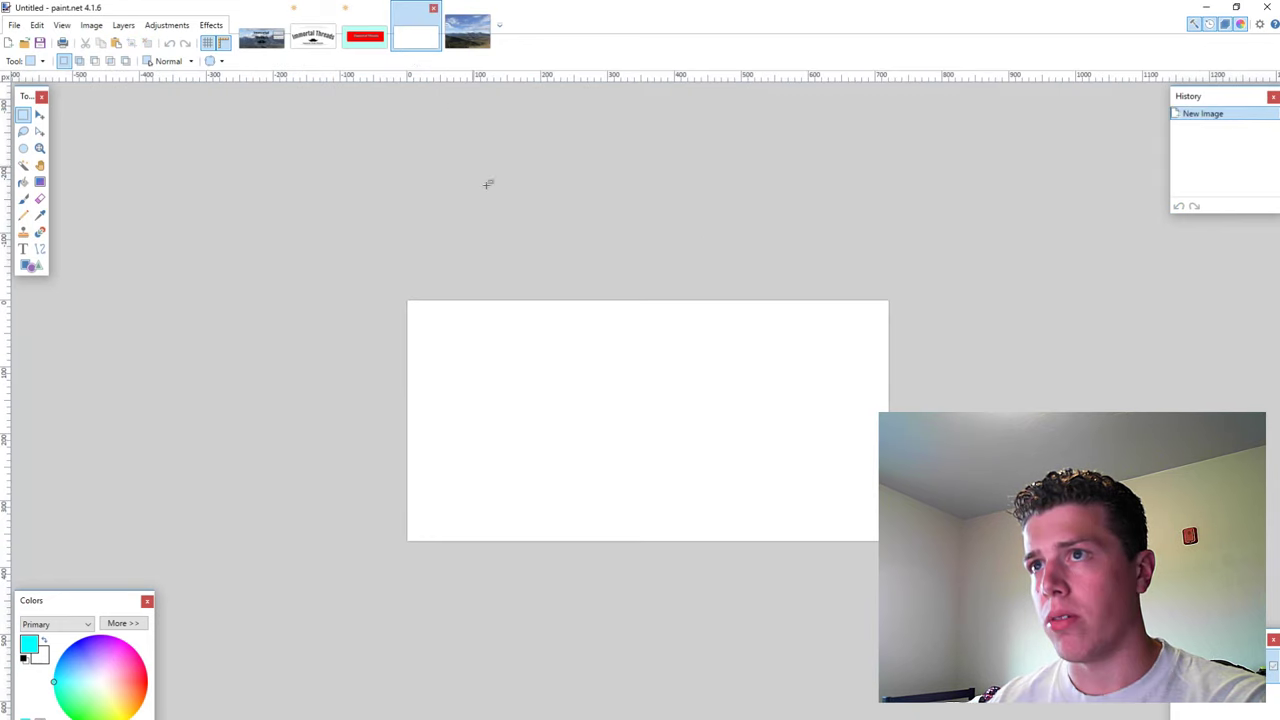
Paste the copied mountain band into the blank canvas, raising the larger-than-canvas prompt.
key("ctrl+v")
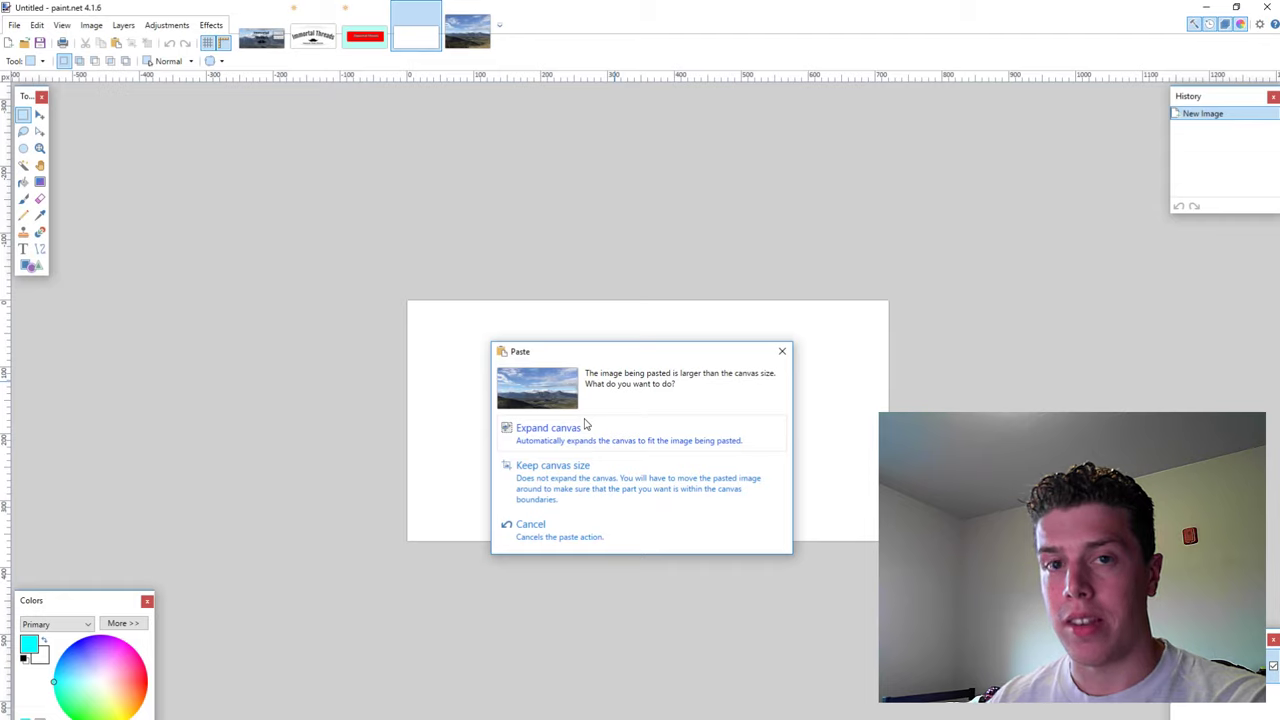
Keep the canvas size, then resize and position the pasted mountain photo to cover the whole canvas and deselect.
left_click(607, 480)
left_click_drag(408, 302, 445, 343)
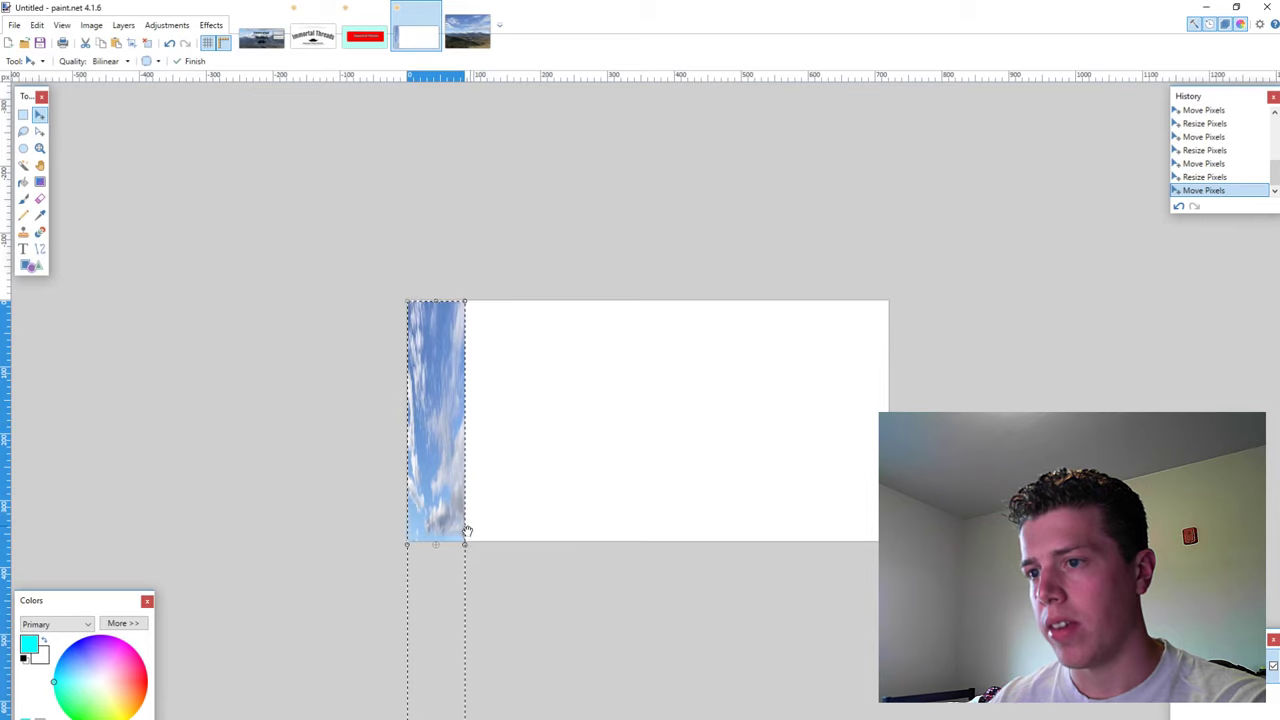
left_click_drag(470, 546, 908, 546)
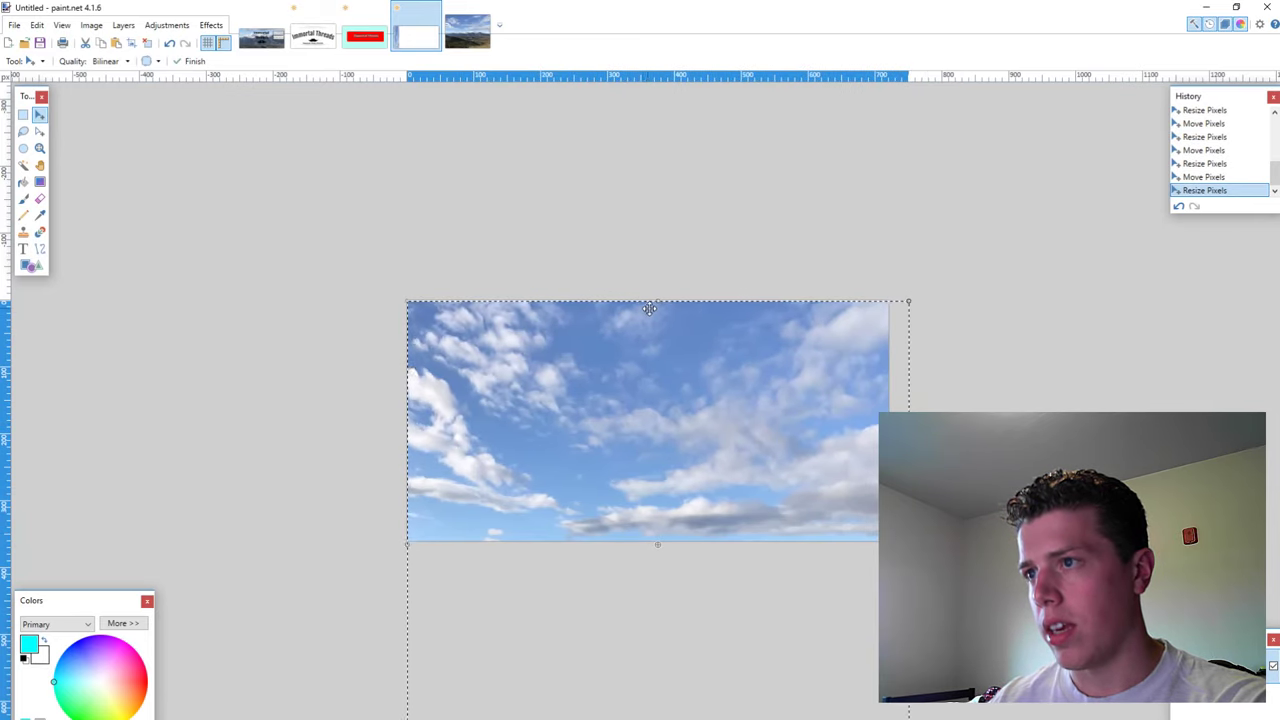
left_click_drag(658, 298, 703, 451)
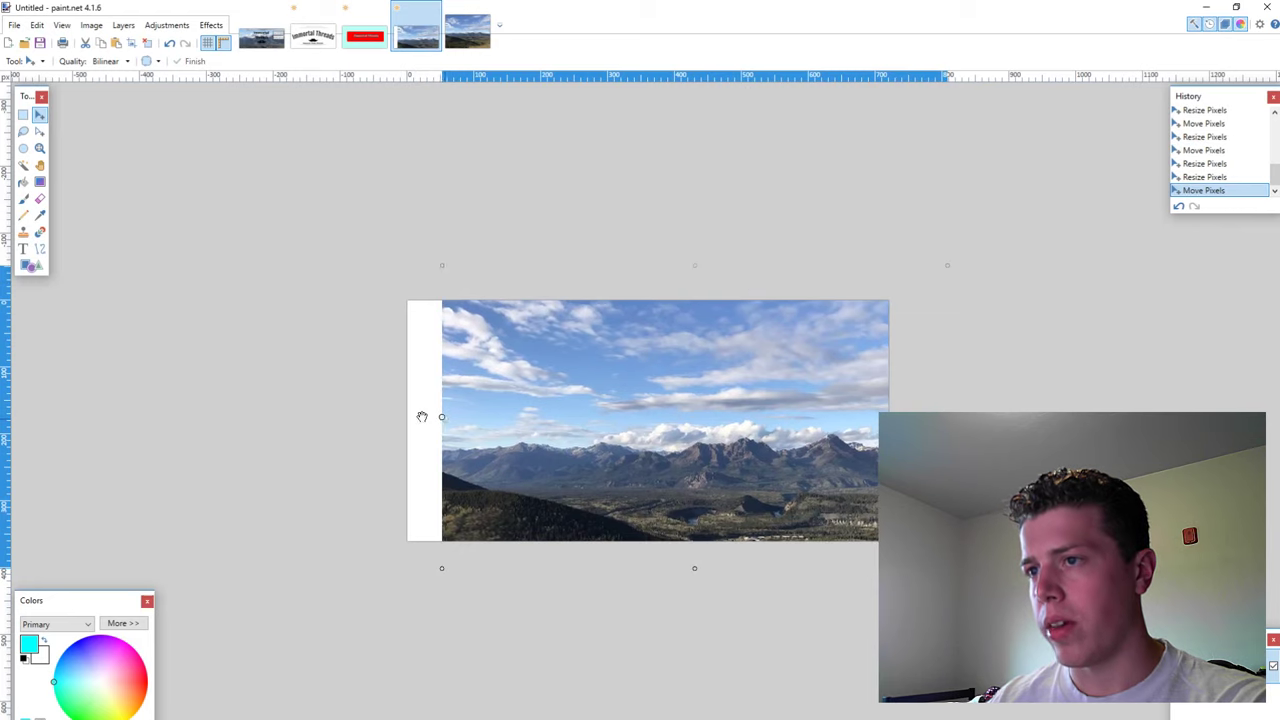
left_click_drag(423, 417, 260, 391)
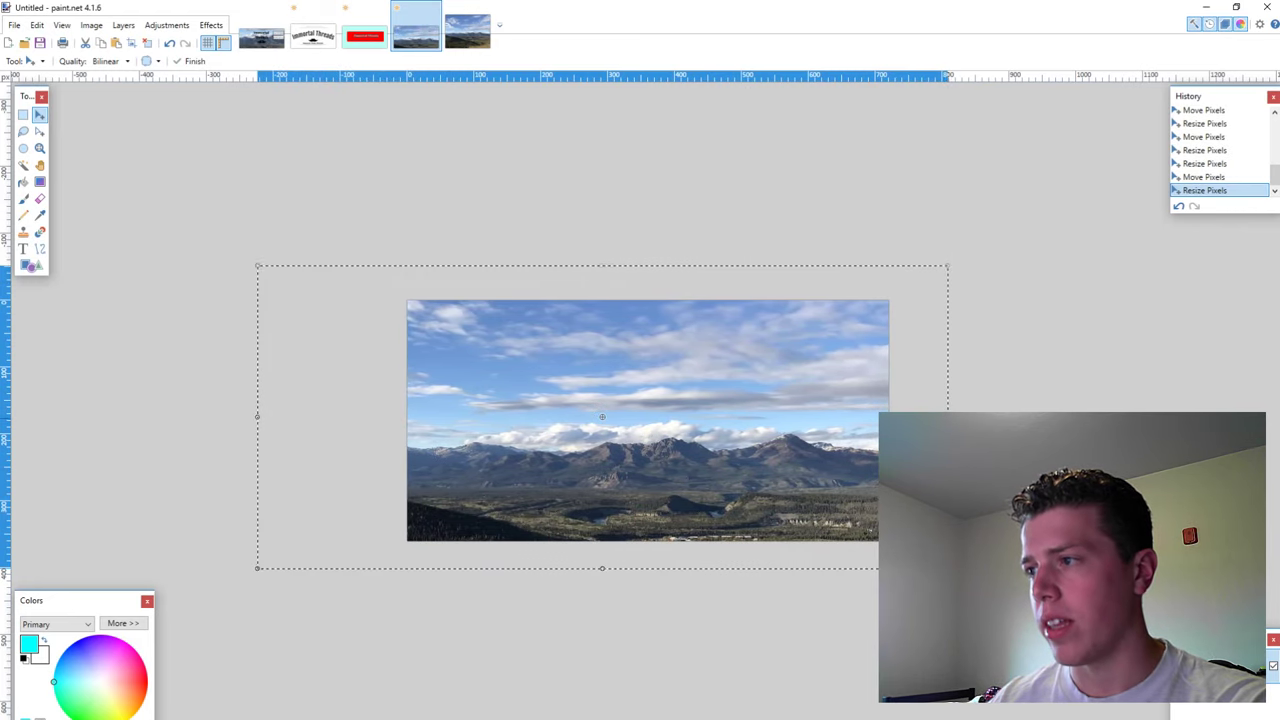
left_click_drag(947, 416, 990, 416)
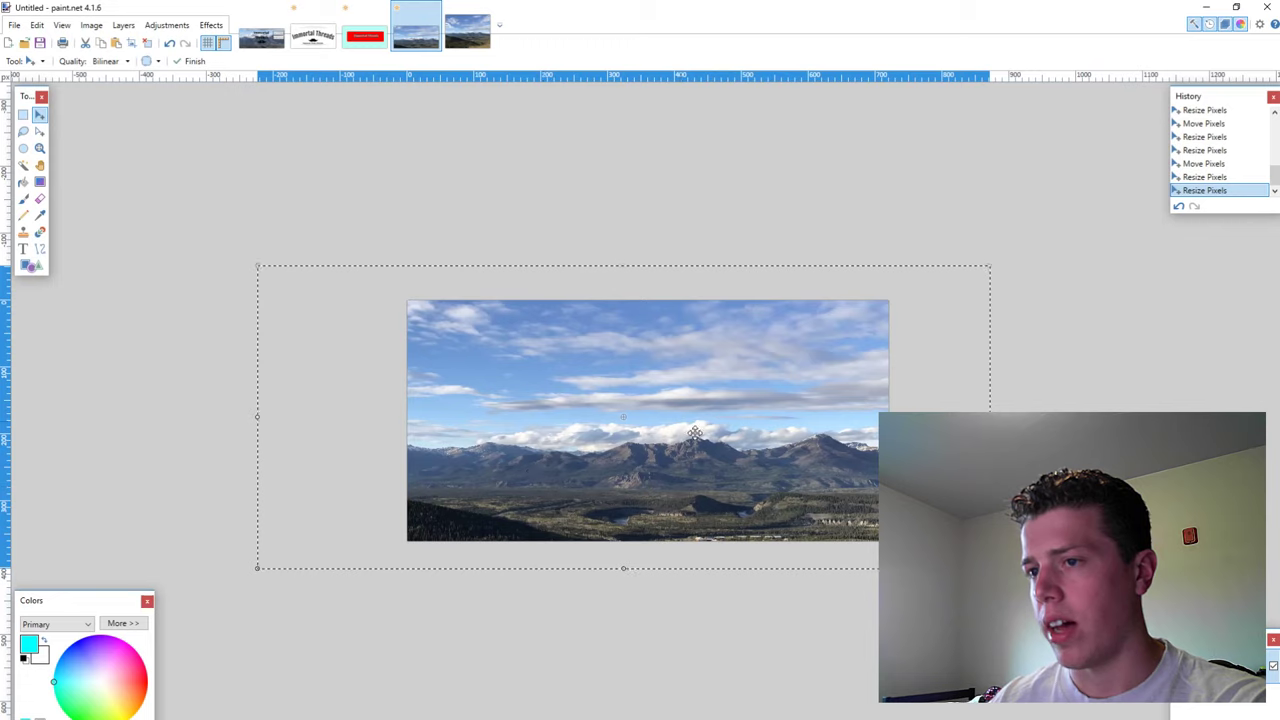
left_click_drag(619, 572, 669, 612)
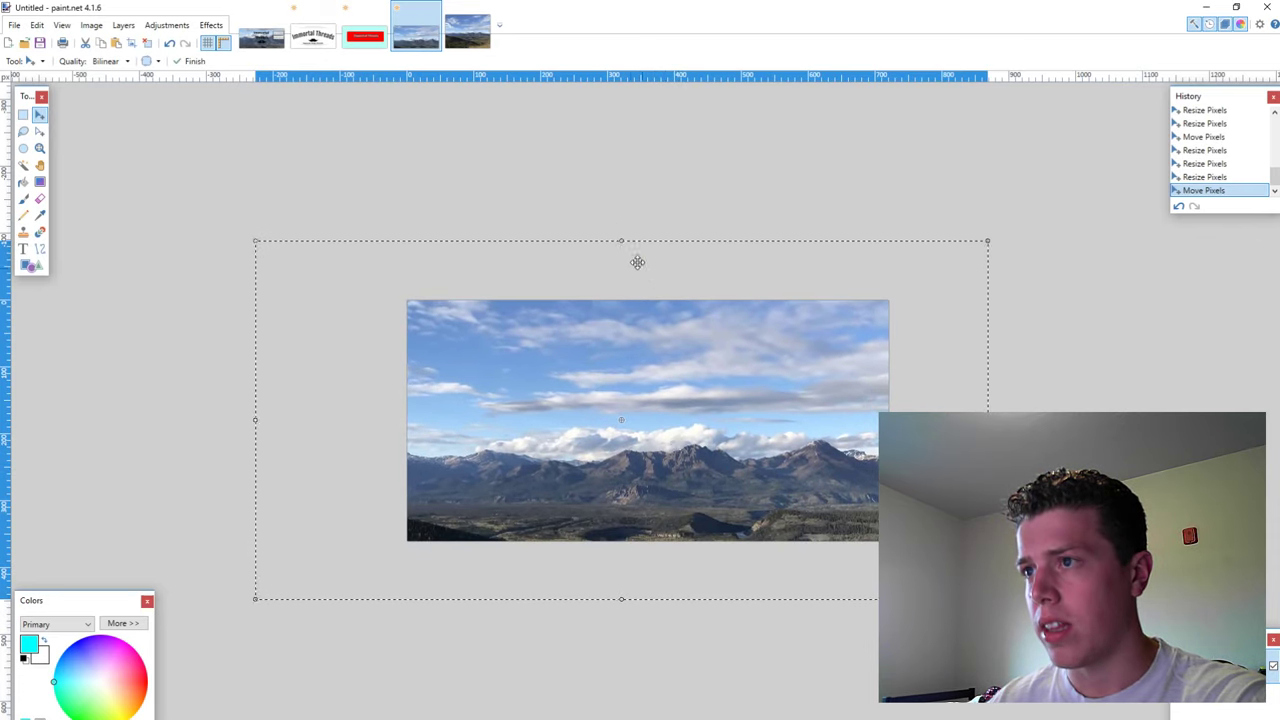
left_click_drag(626, 243, 621, 187)
left_click_drag(723, 539, 730, 543)
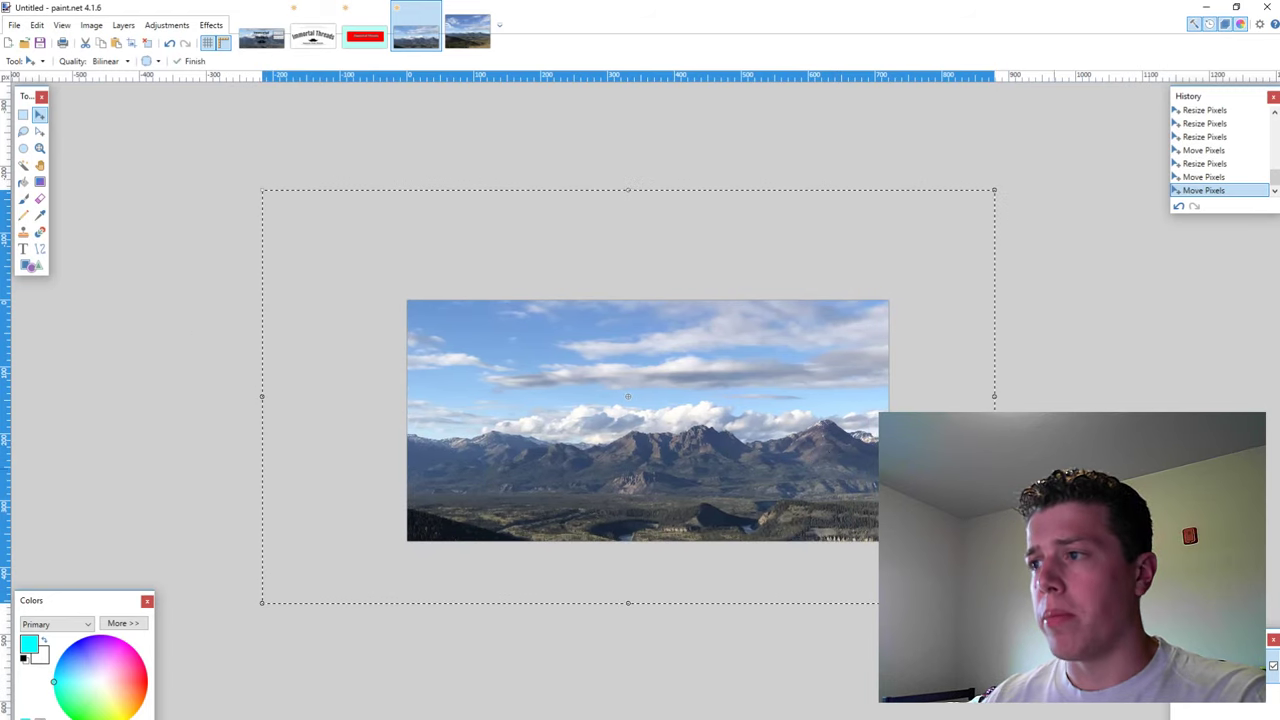
key("ctrl+d")
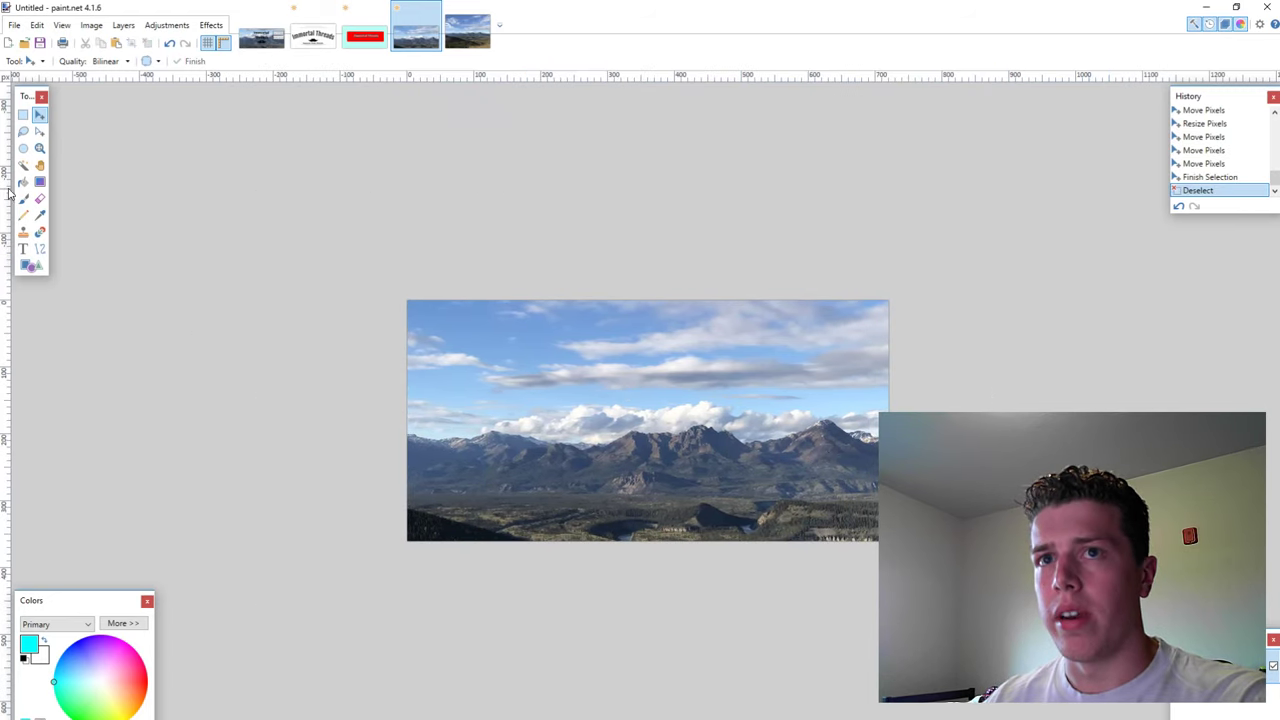
Type the sample text 'asdfasdfasdf' in cyan over the mountains.
left_click(23, 248)
left_click(599, 402)
type("asdfasdfasdf")
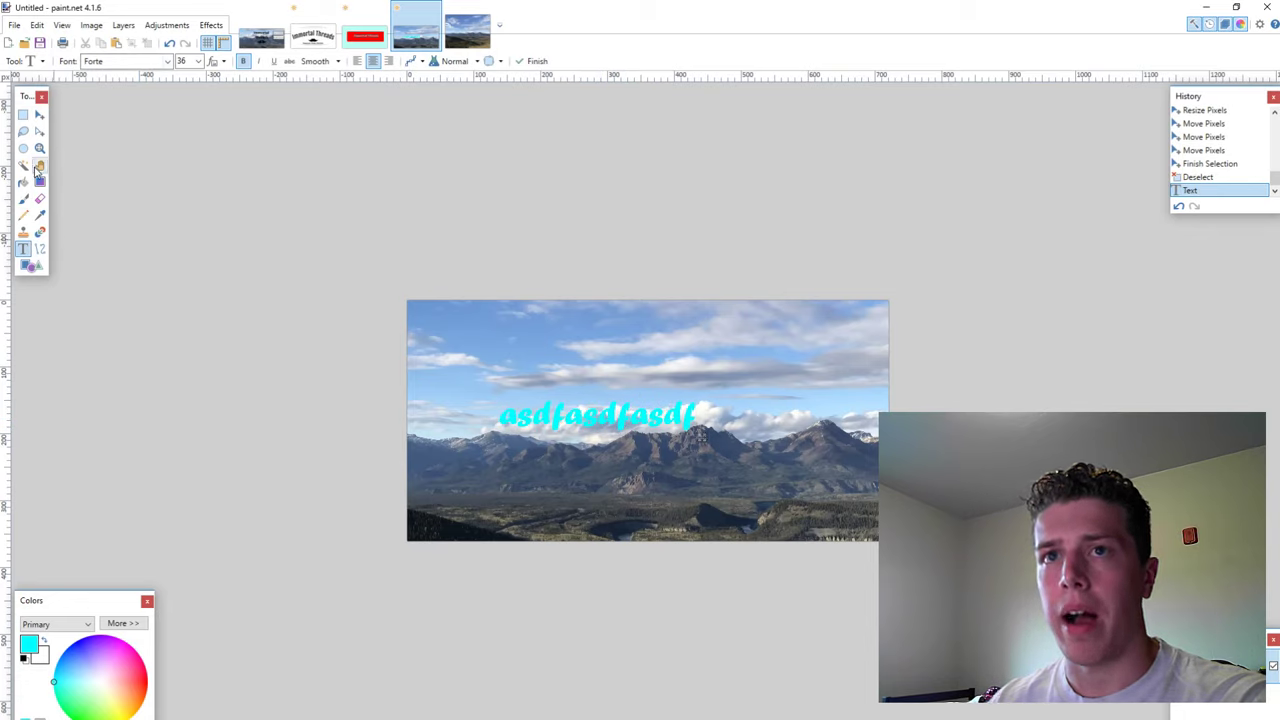
Draw a cyan trapezoid outline over the text, then bring up the finished Banner image.
left_click(29, 265)
left_click(95, 62)
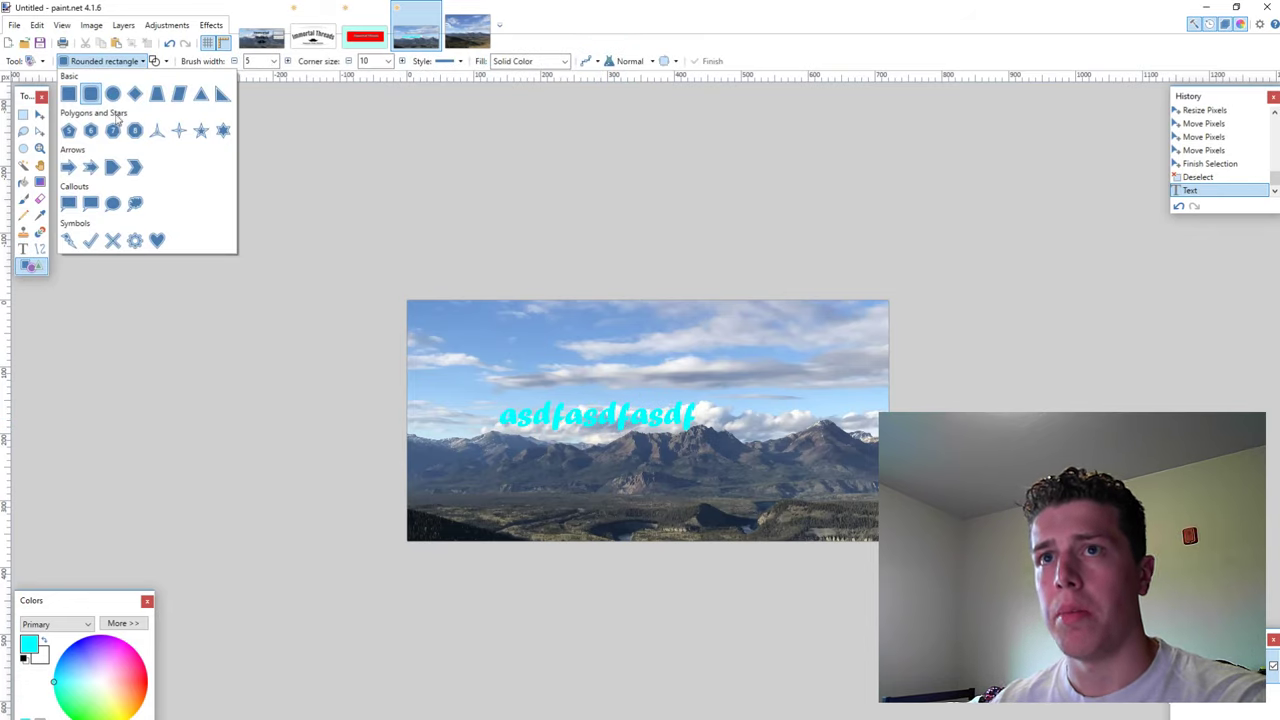
left_click(157, 95)
mouse_move(556, 341)
left_mouse_down()
mouse_move(862, 410)
mouse_move(872, 485)
mouse_move(854, 503)
mouse_move(771, 486)
mouse_move(786, 492)
left_mouse_up()
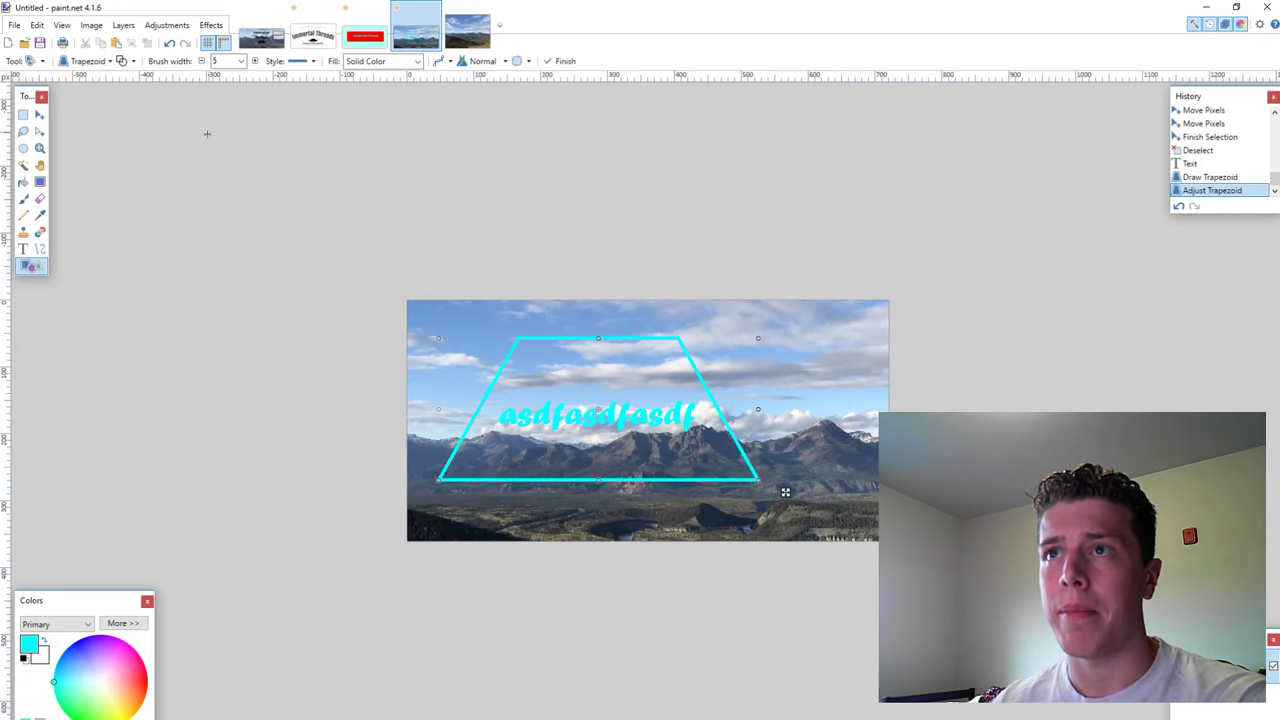
left_click(270, 44)
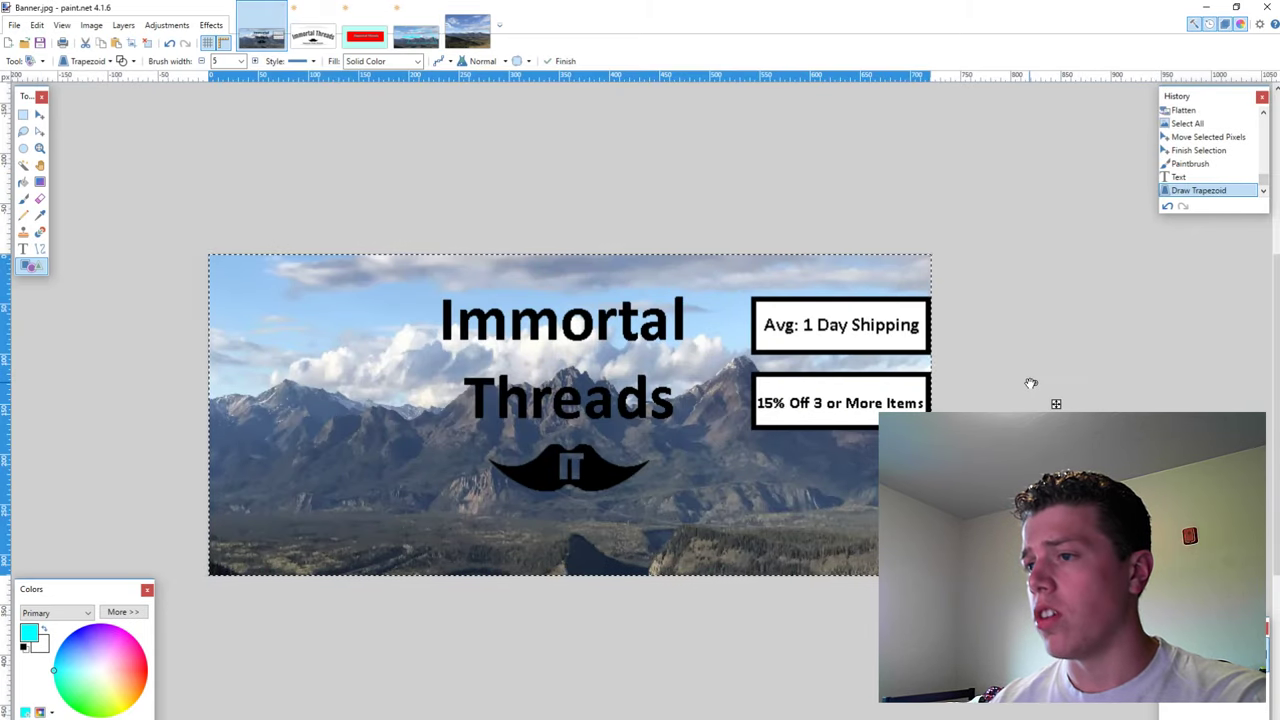
Commit the shape, deselect all, and save as JPEG 'Banner', declining to replace the existing file.
key("Return")
key("ctrl+d")
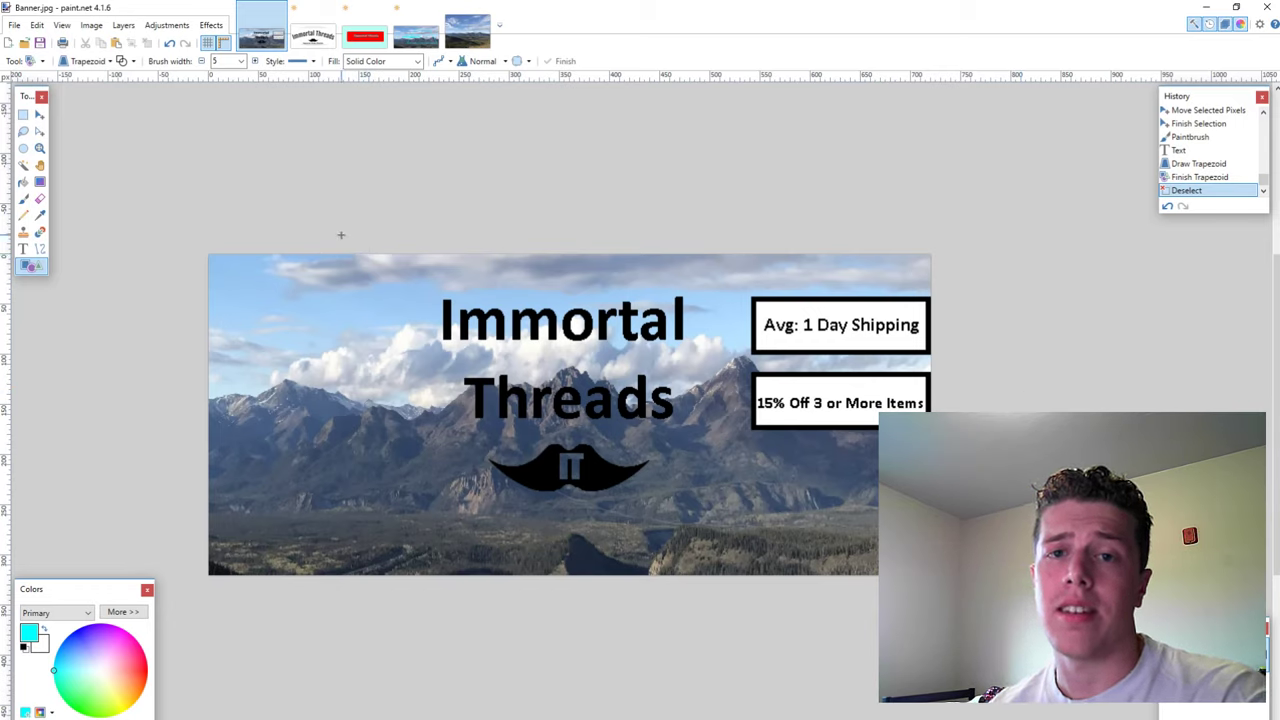
left_click(15, 25)
left_click(42, 143)
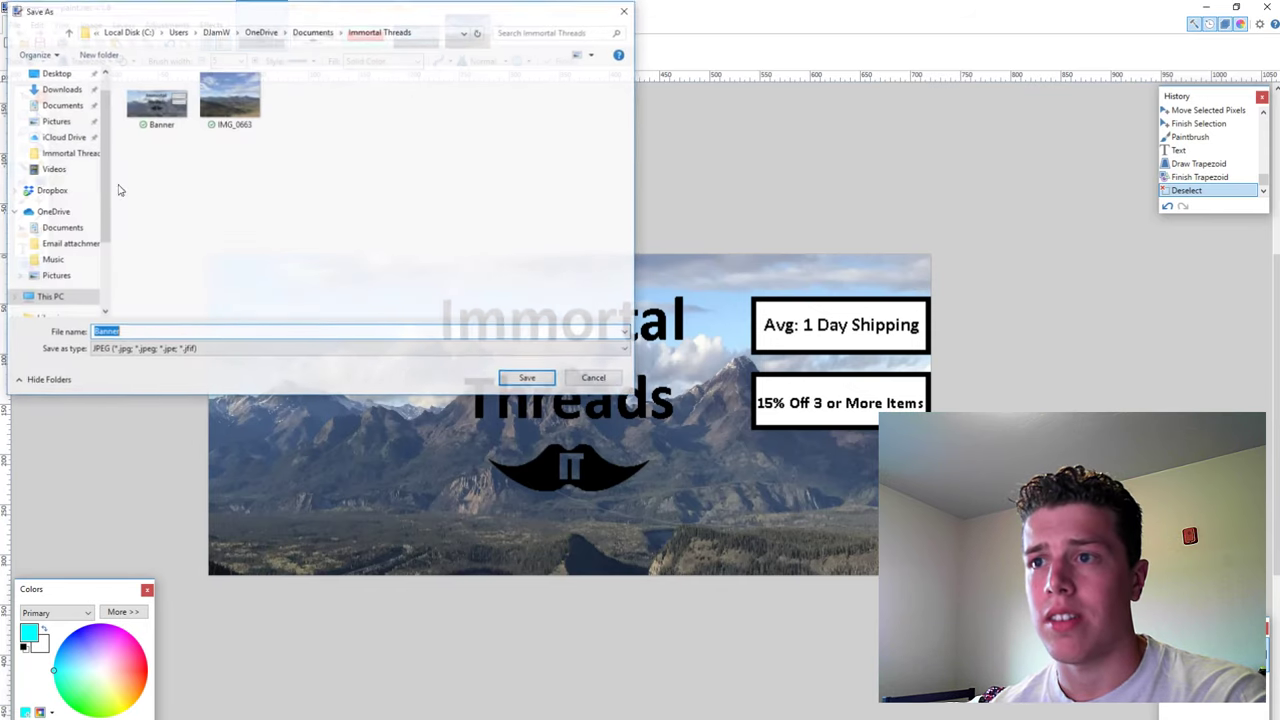
left_click(449, 356)
left_click(430, 393)
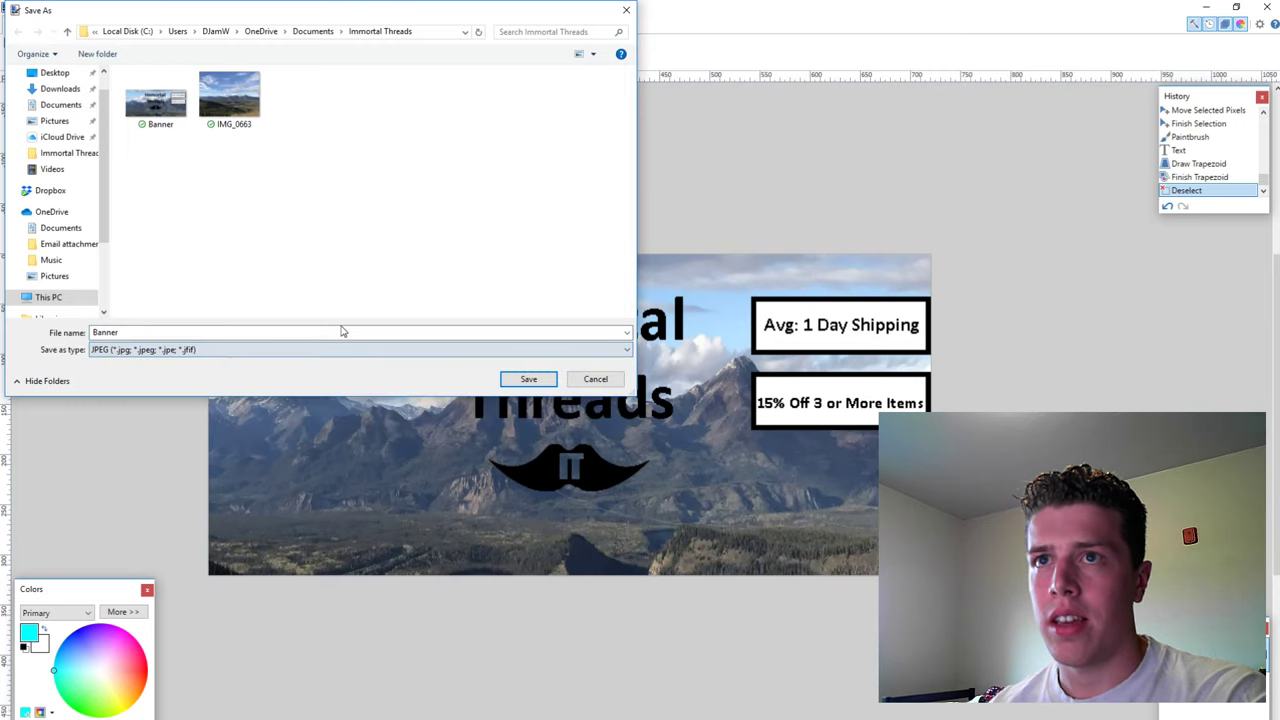
left_click(522, 379)
left_click(726, 392)
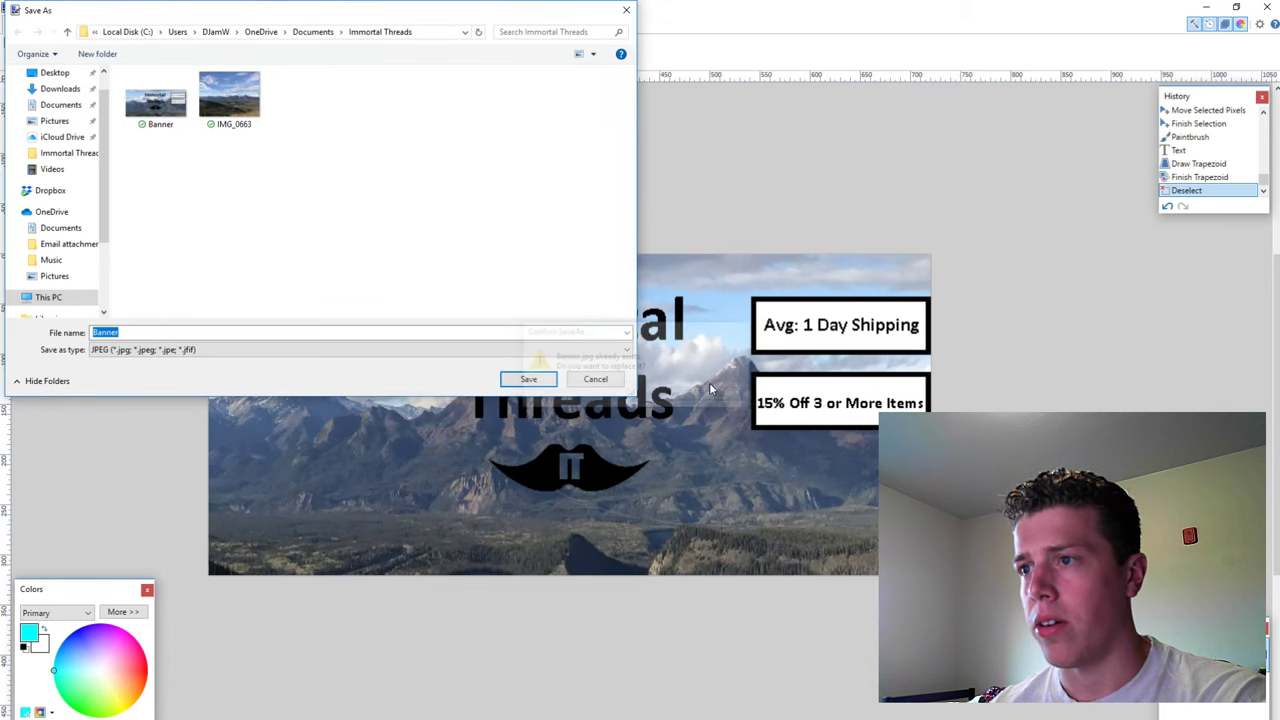
left_click(621, 10)
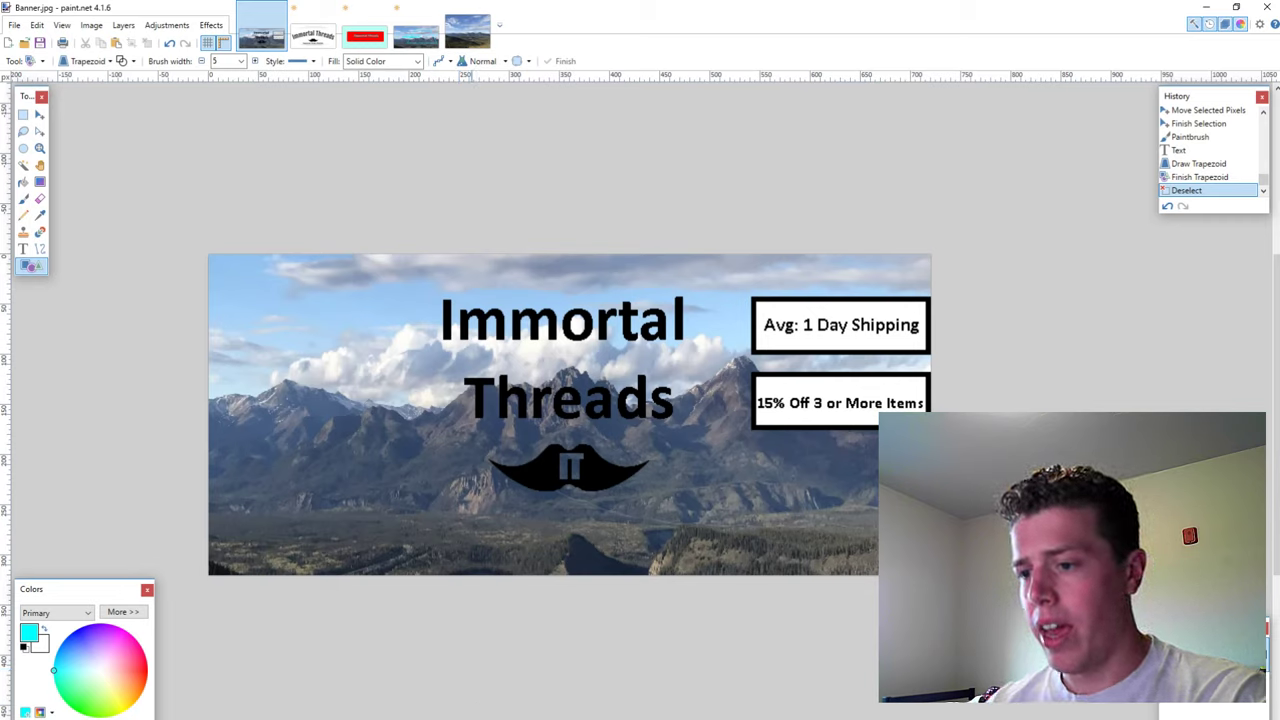
In Chrome, view the IMG_4842.JPG phone screenshot in Drive, then the Poshmark closet page.
left_click(420, 700)
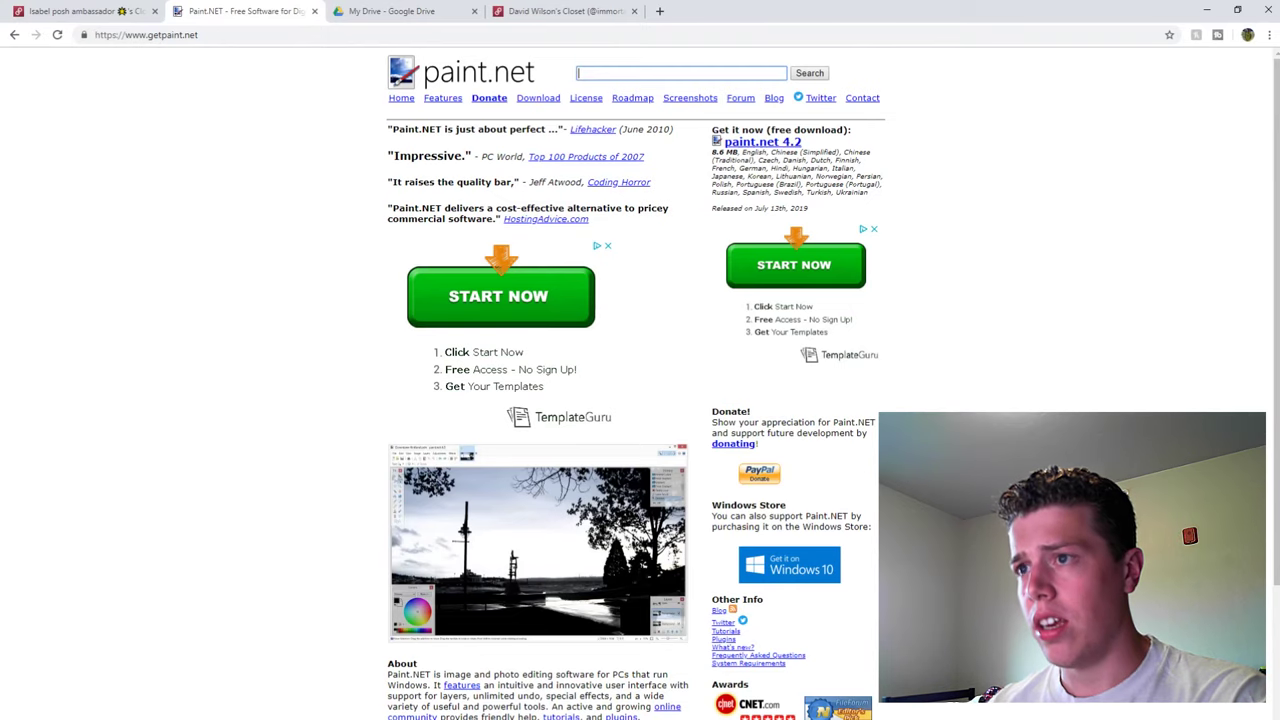
left_click(412, 8)
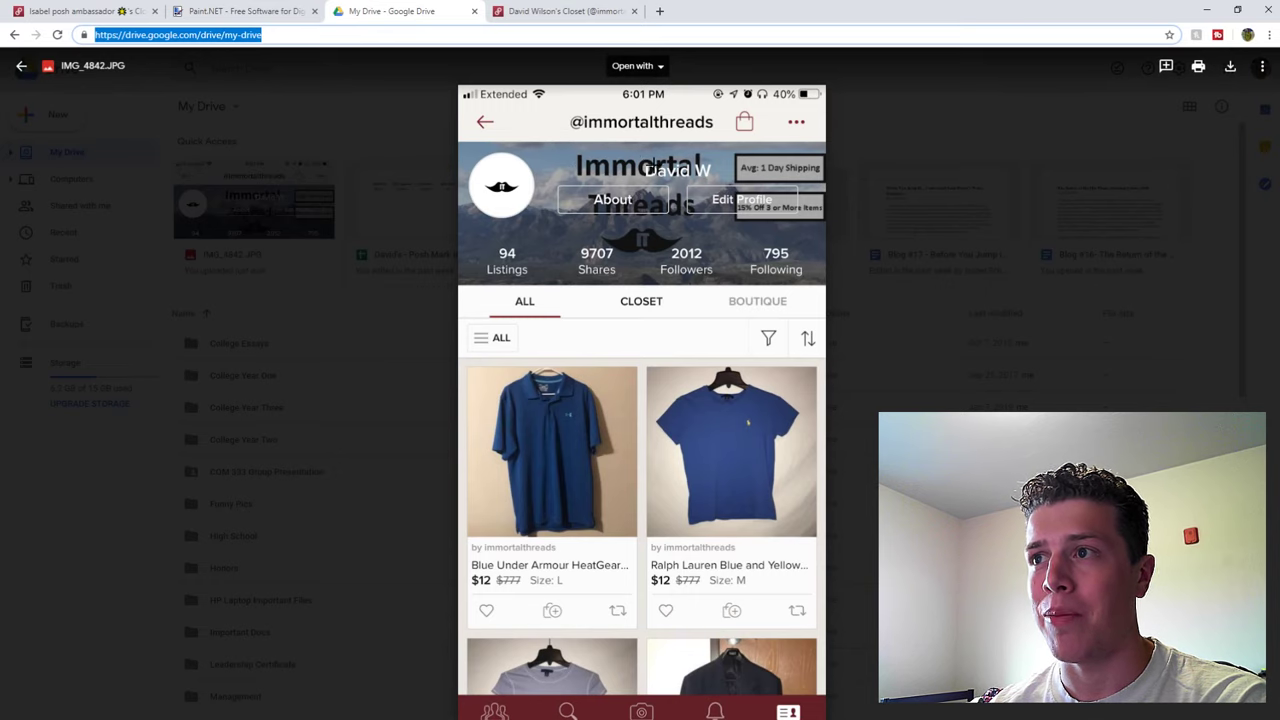
left_click(540, 11)
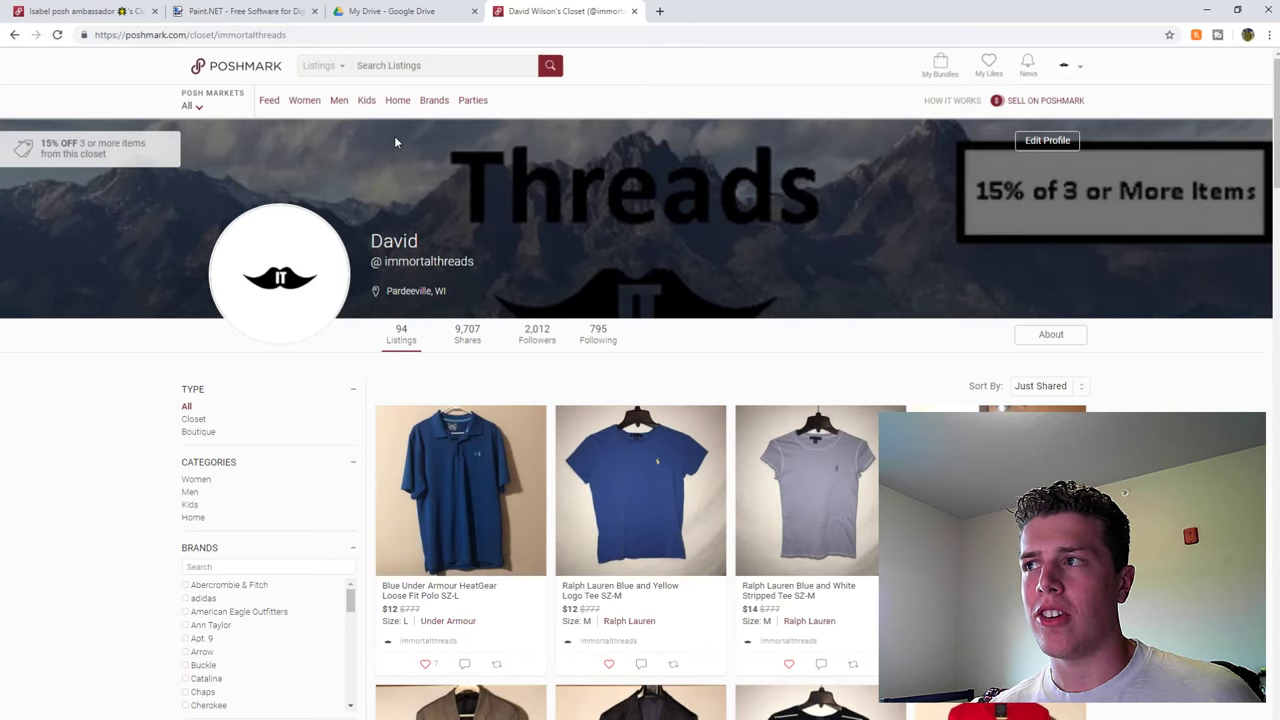
Go back to the Drive phone screenshot of the Poshmark profile banner.
left_click(395, 11)
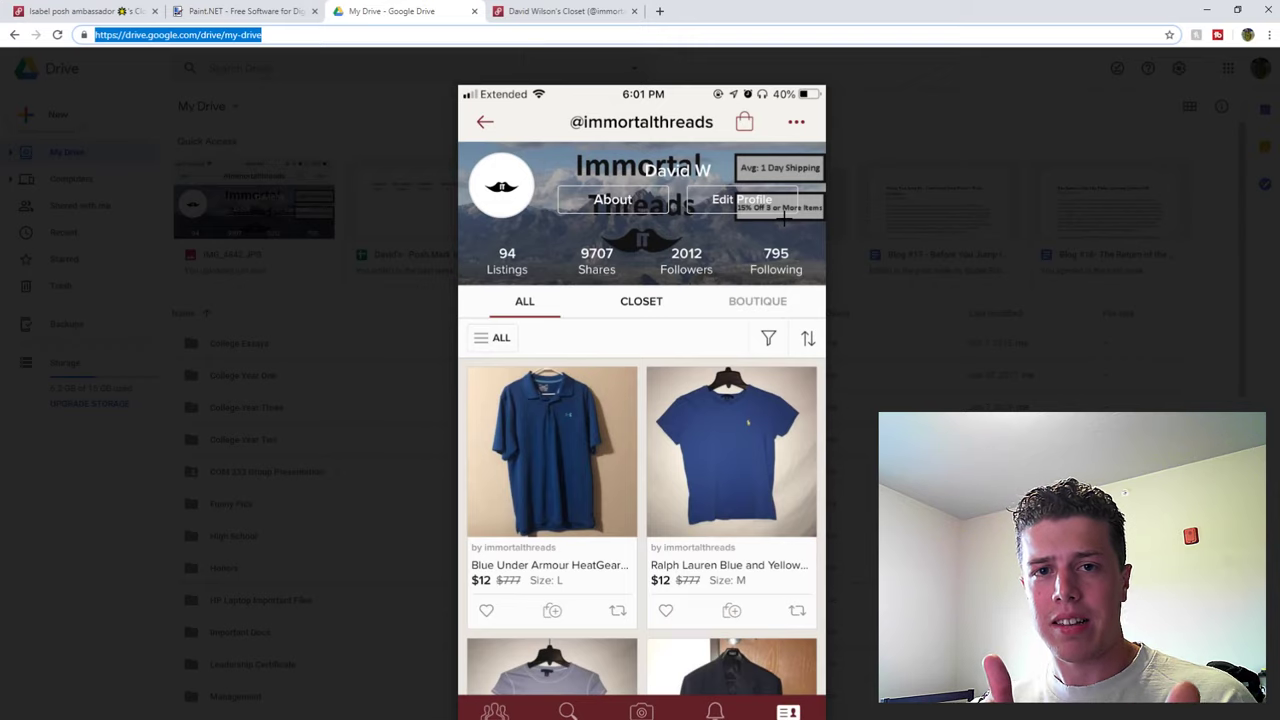
mouse_move(929, 77)
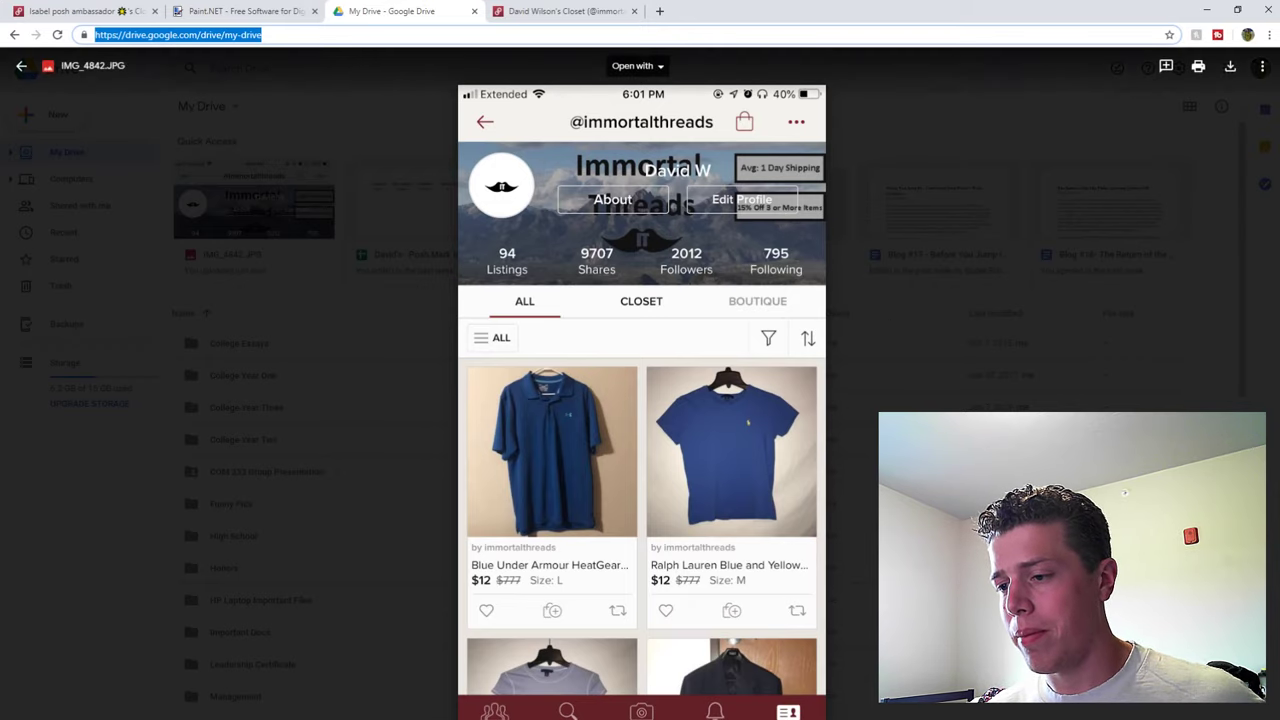